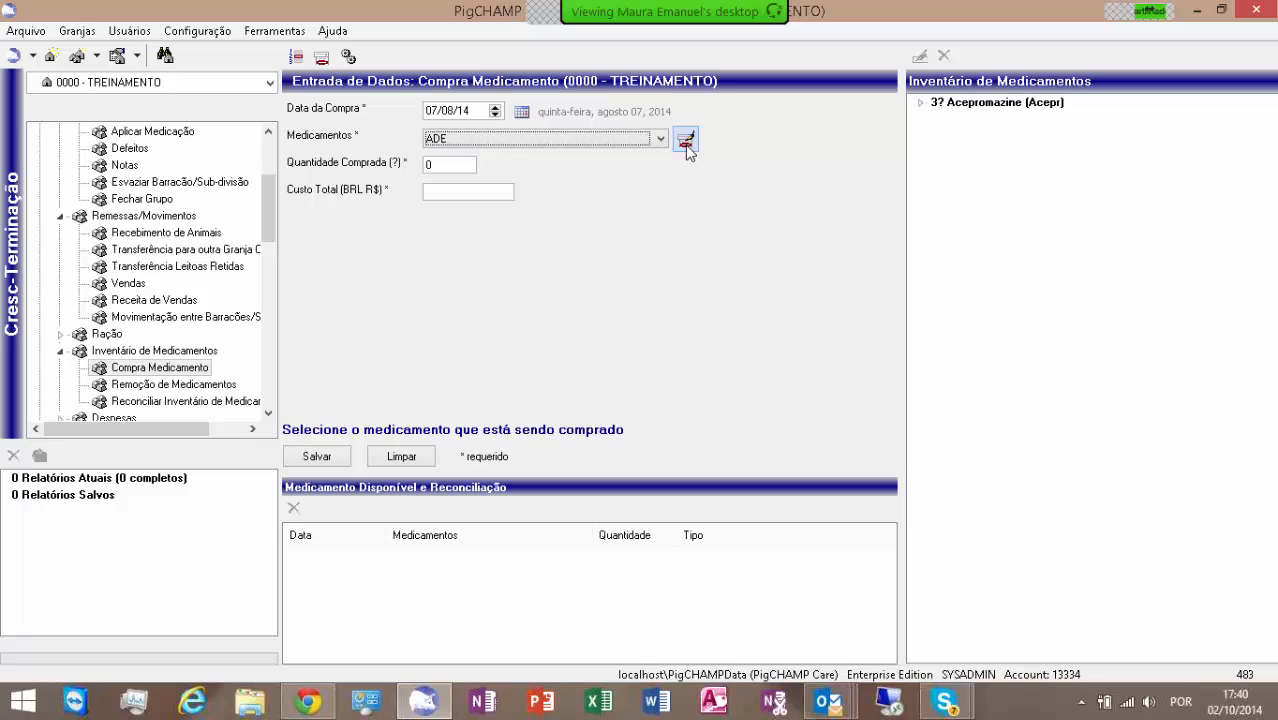
Record the ADE medication purchase with a quantity of 10 and a total cost of R$ 1000, and save it.
click(687, 150)
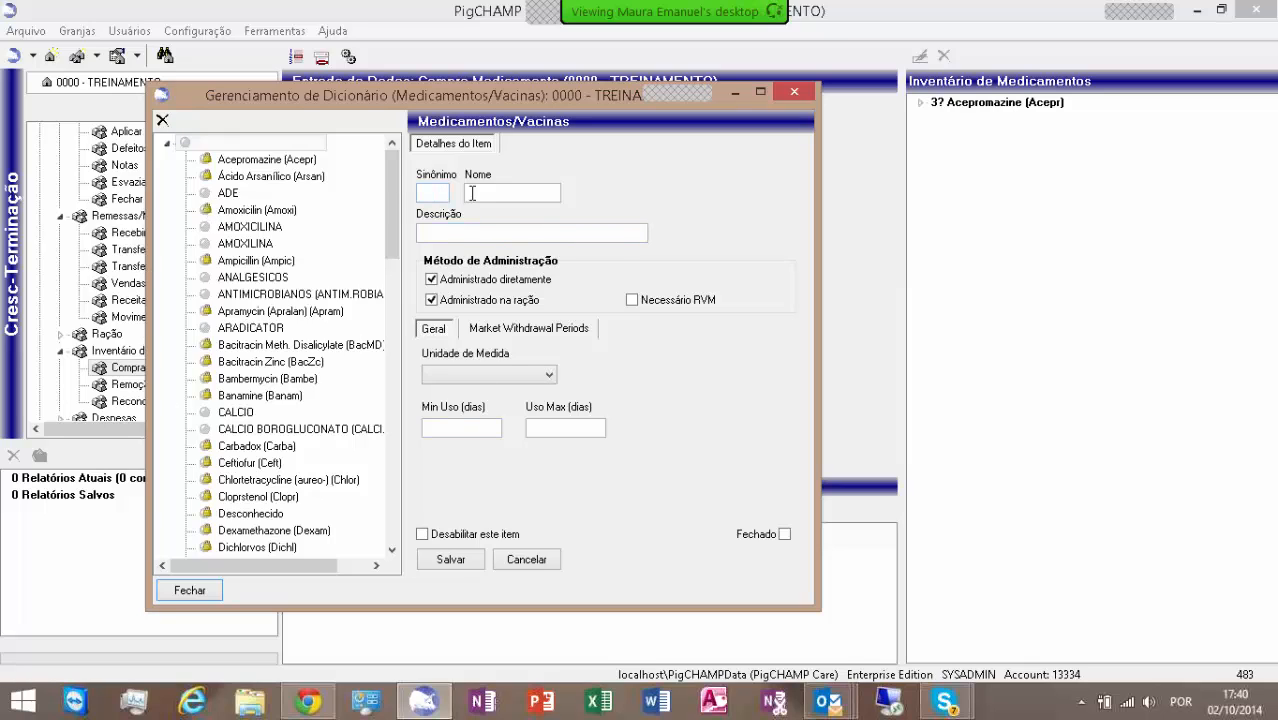
click(792, 100)
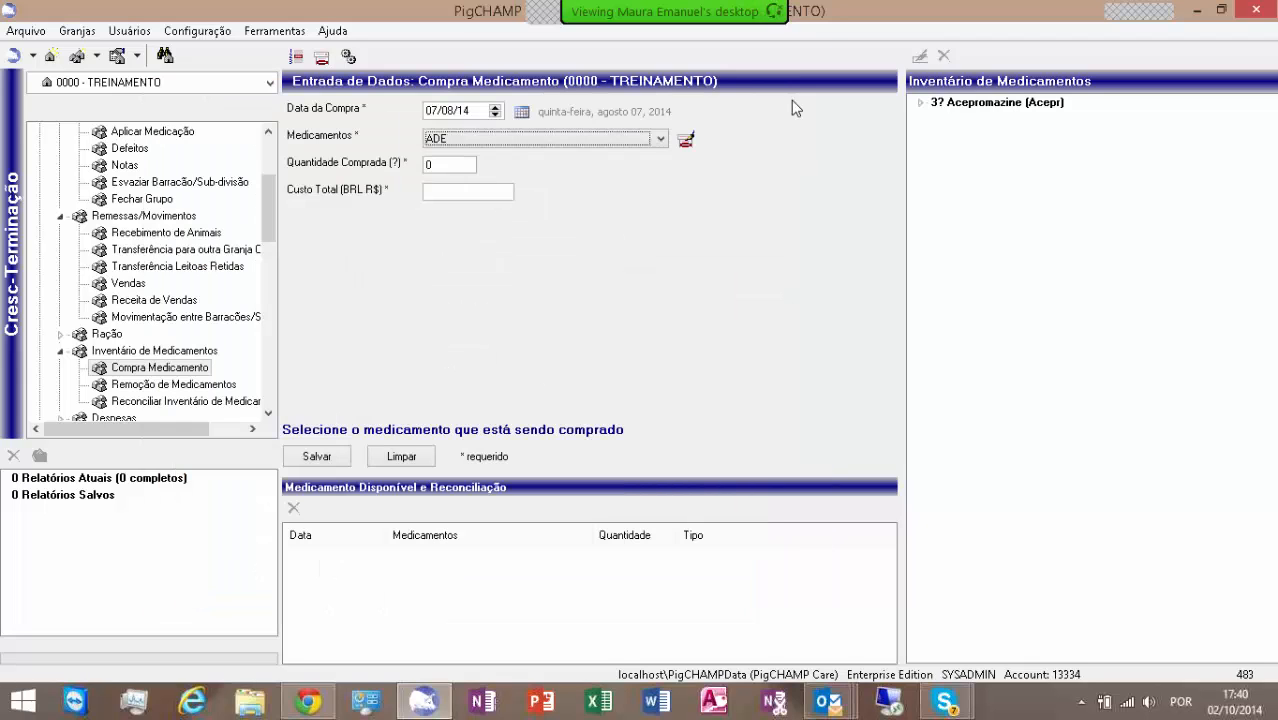
click(428, 166)
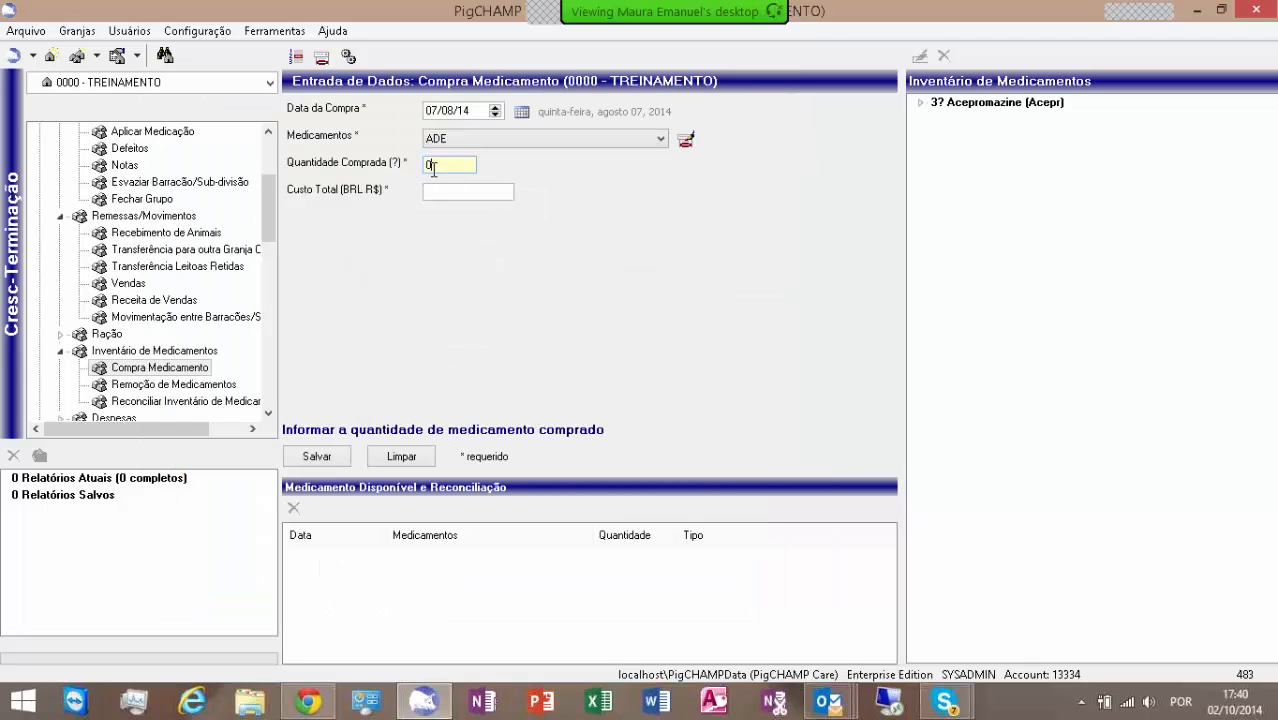
text(10)
click(448, 193)
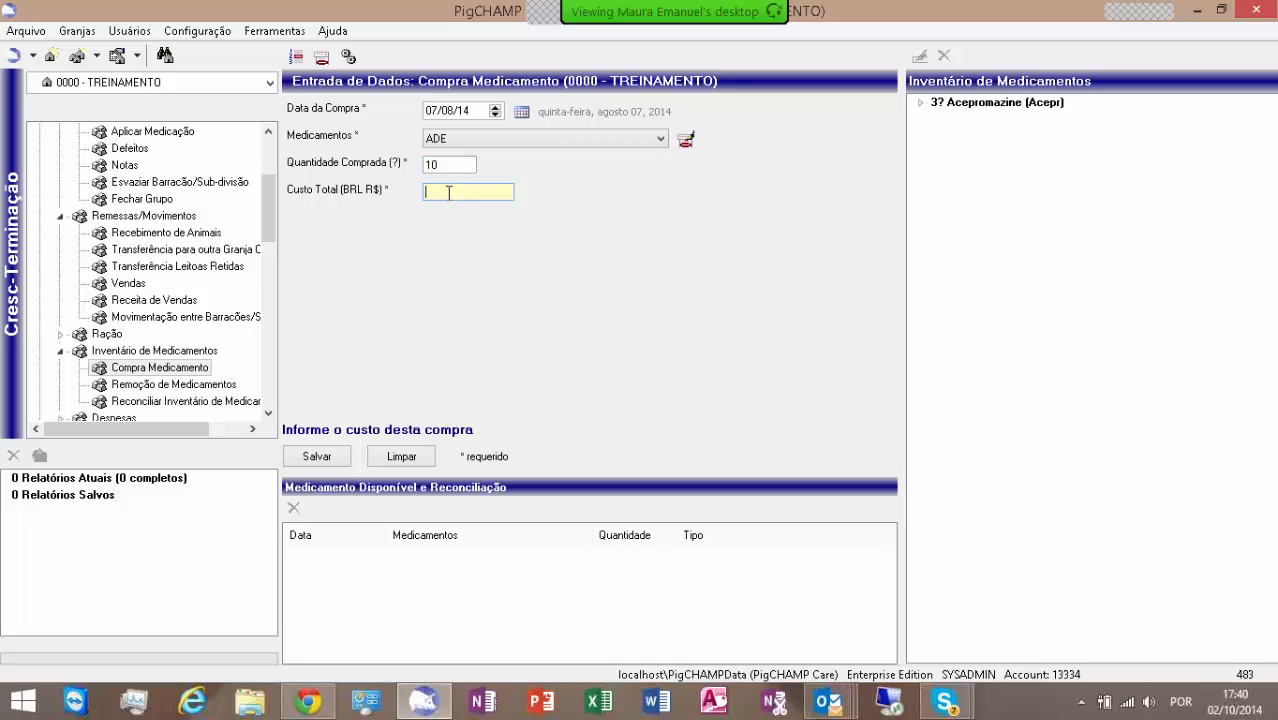
text(1000)
click(328, 457)
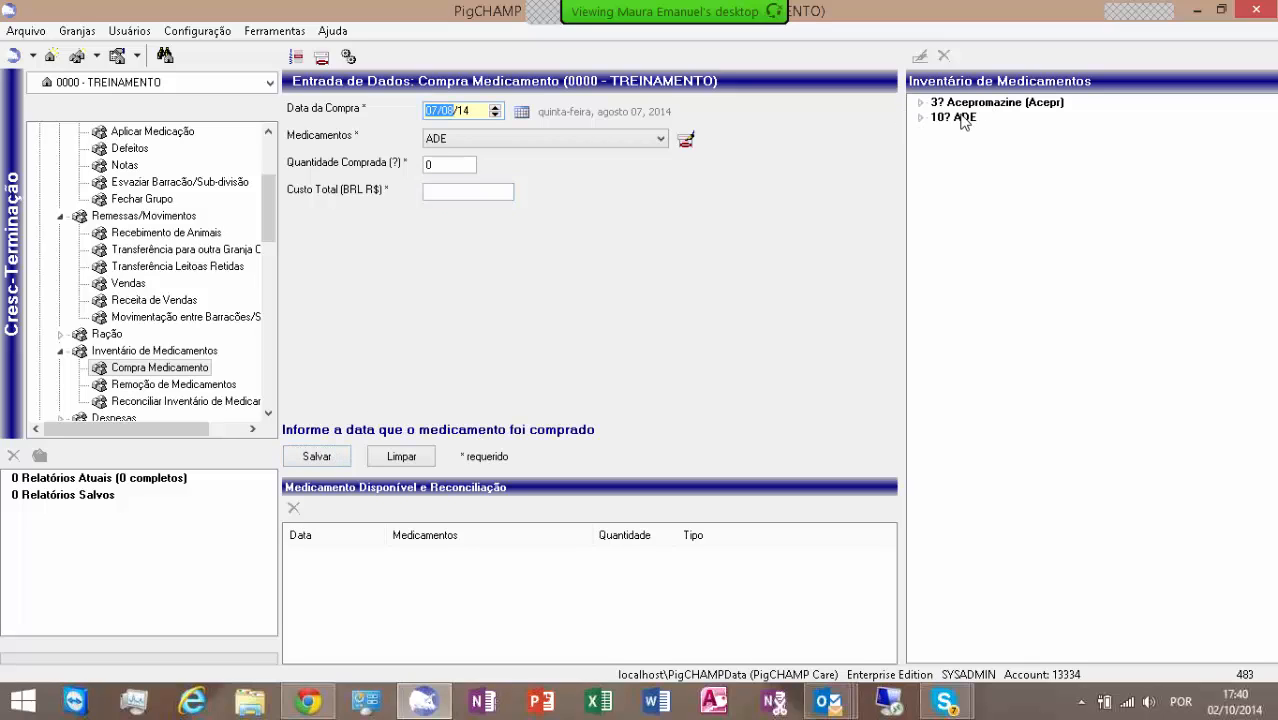
Try to record a medication removal of 1 unit of AMOXICILINA from the inventory.
click(172, 387)
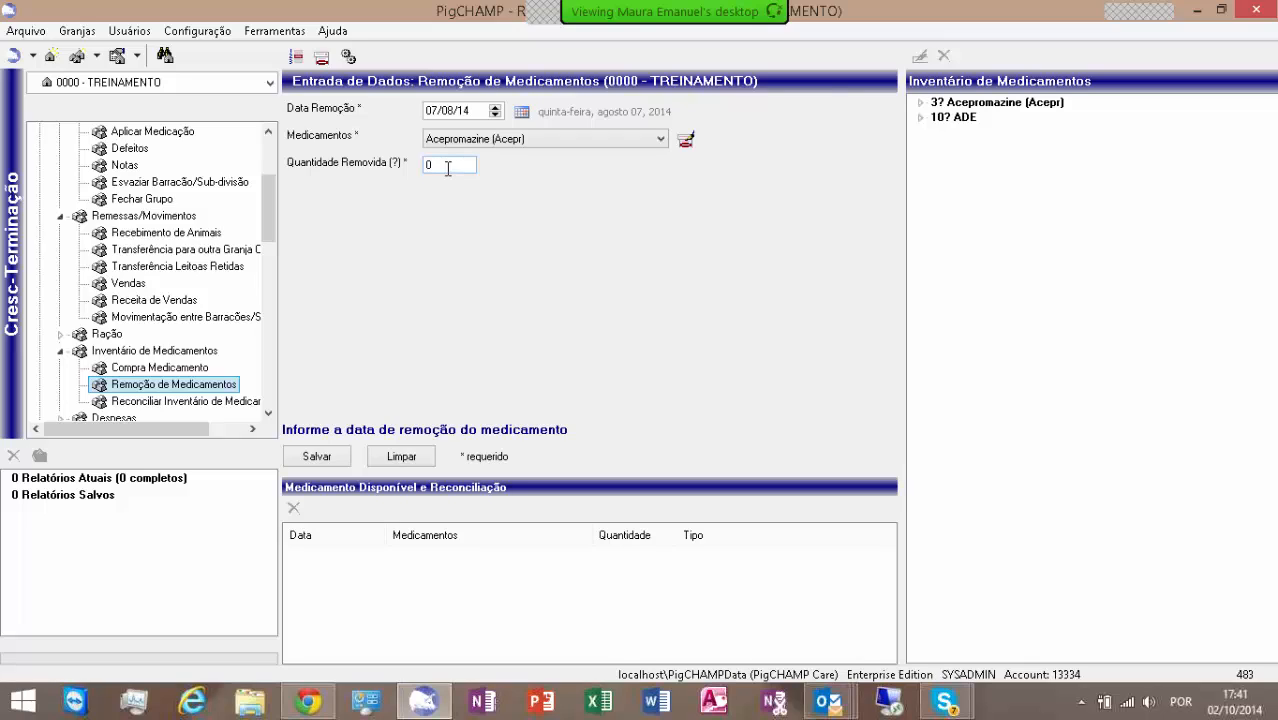
click(659, 141)
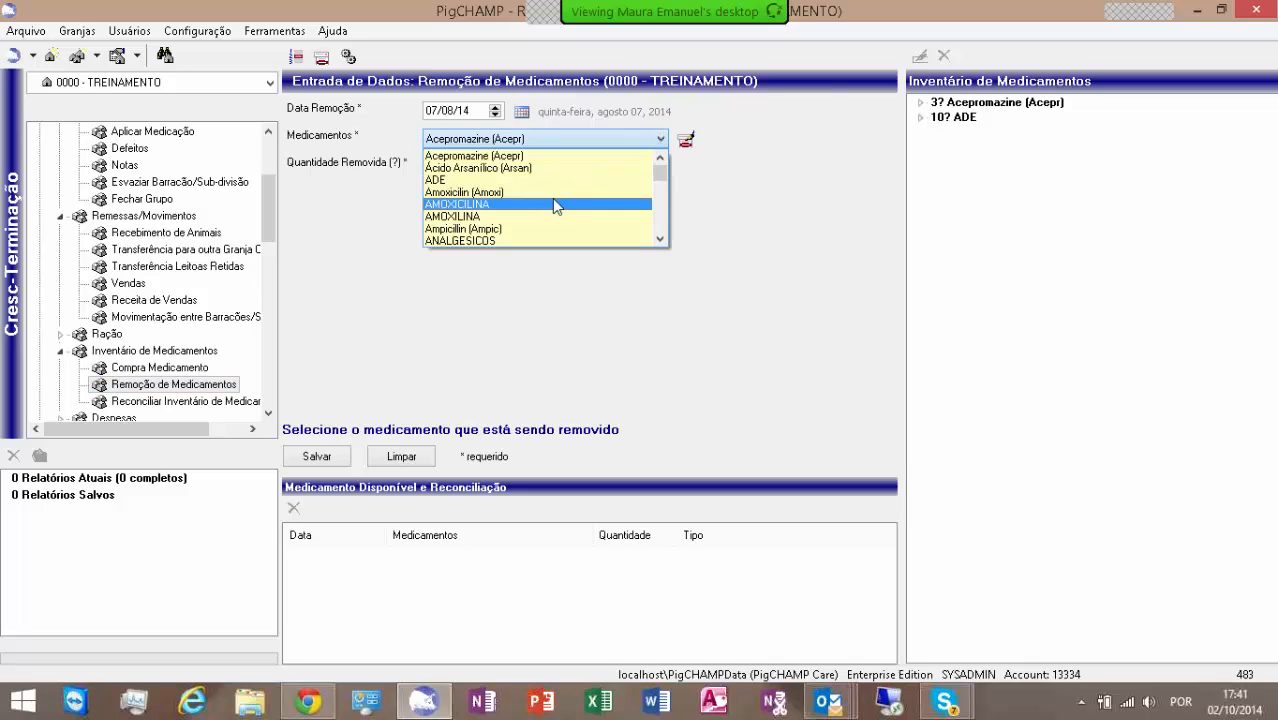
click(552, 203)
click(448, 166)
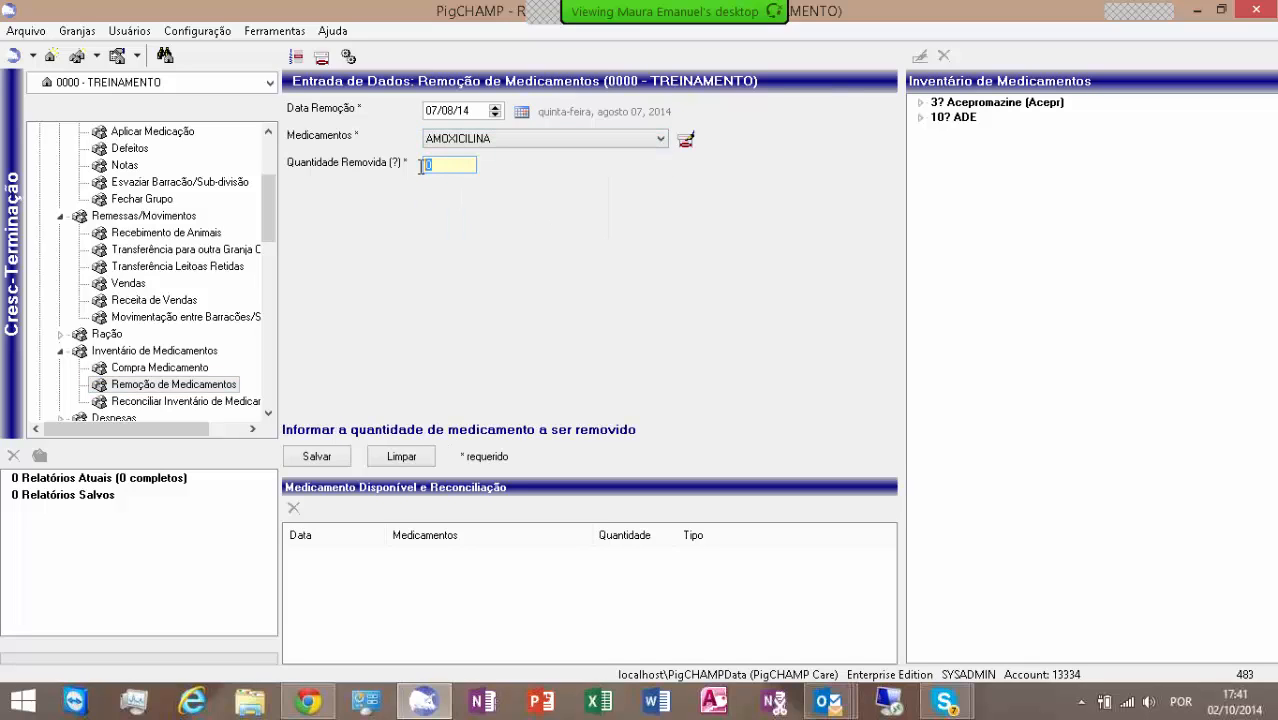
text(1)
click(337, 463)
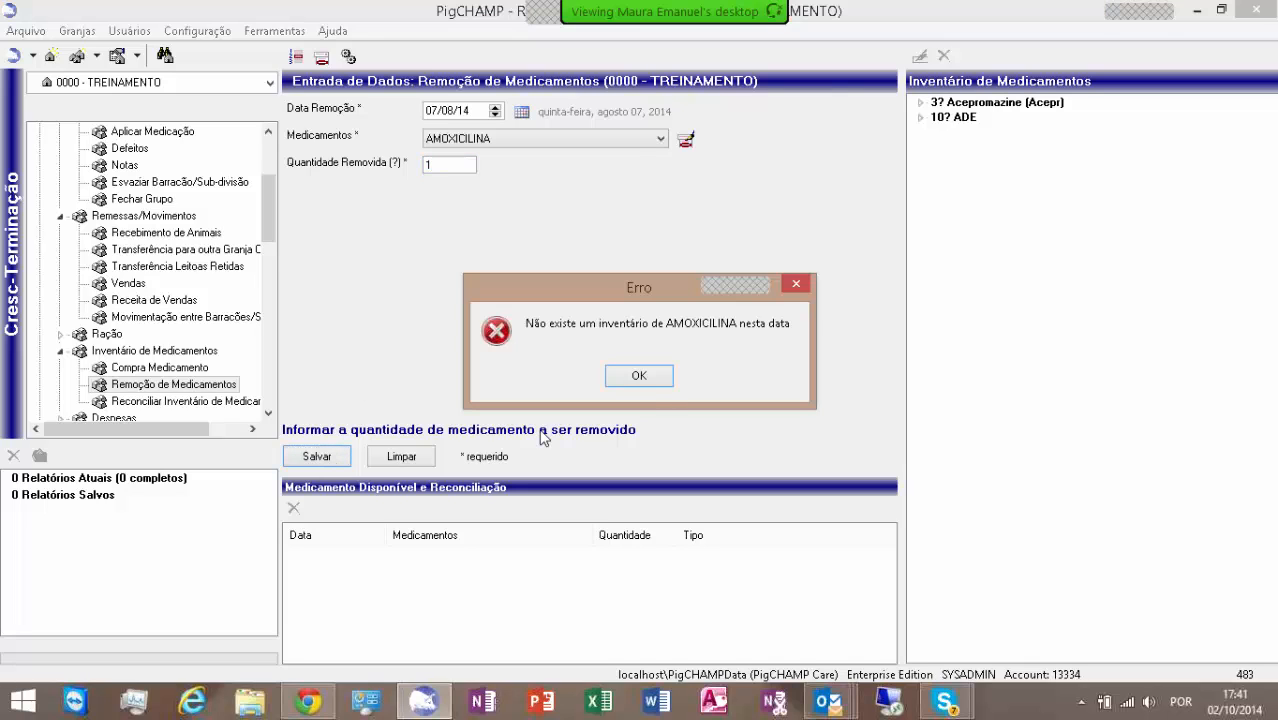
click(652, 378)
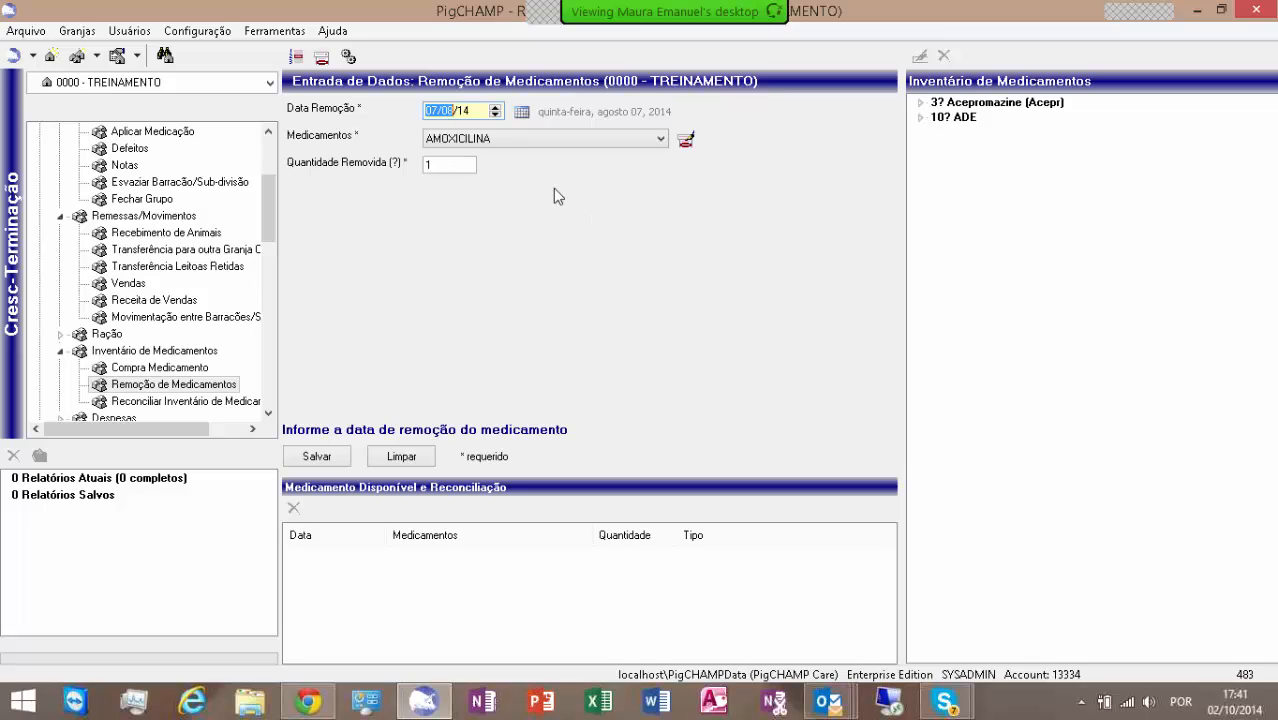
Change the medication being removed to Acepromazine (Acepr) and save the removal.
click(660, 141)
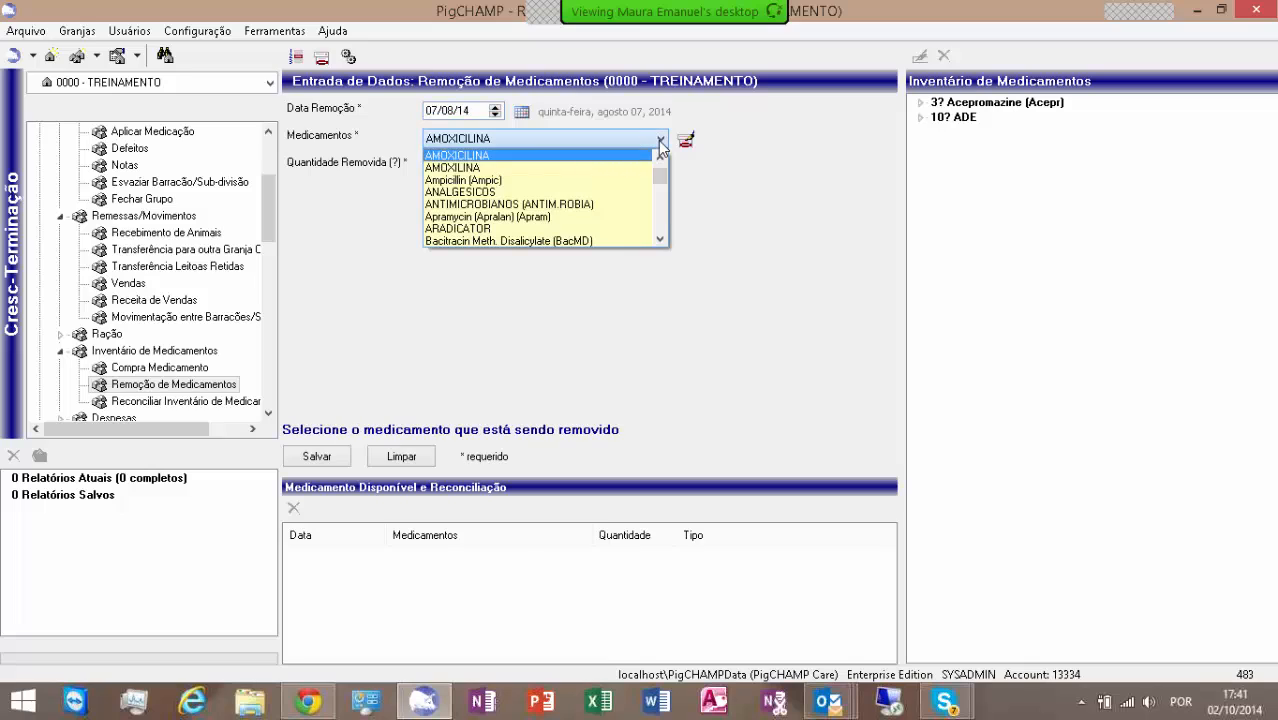
click(660, 160)
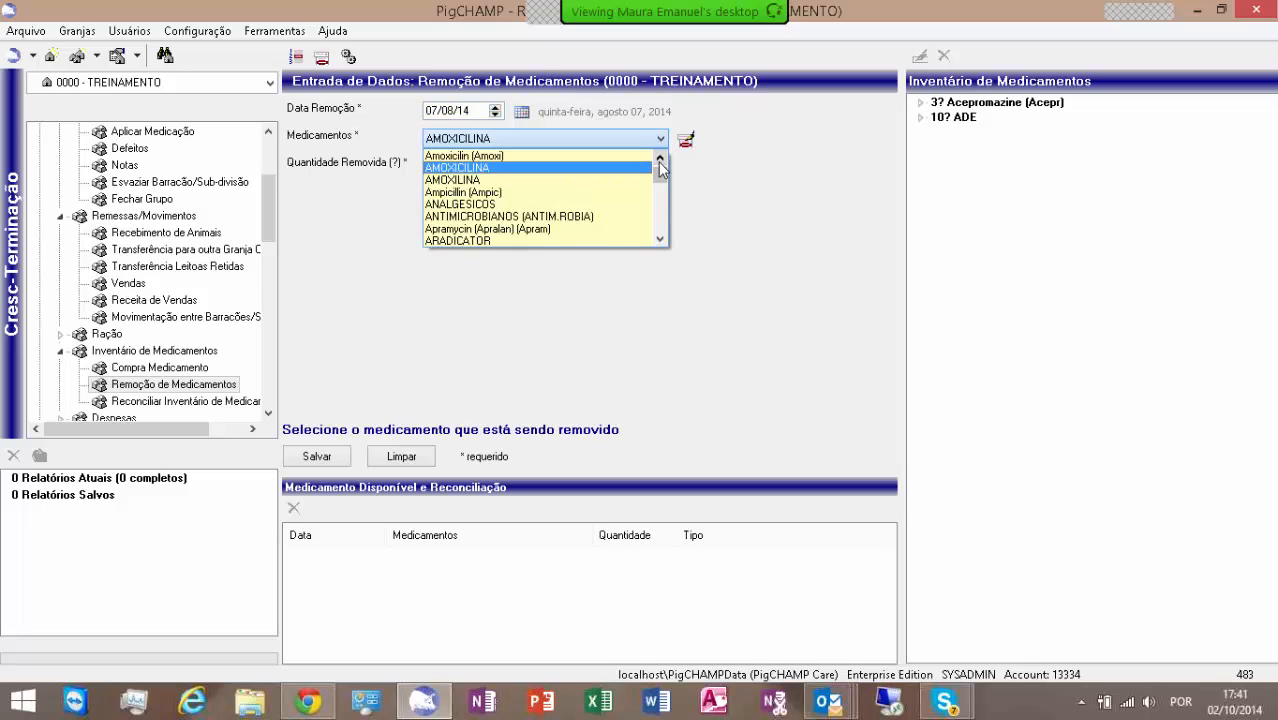
click(660, 160)
click(660, 160)
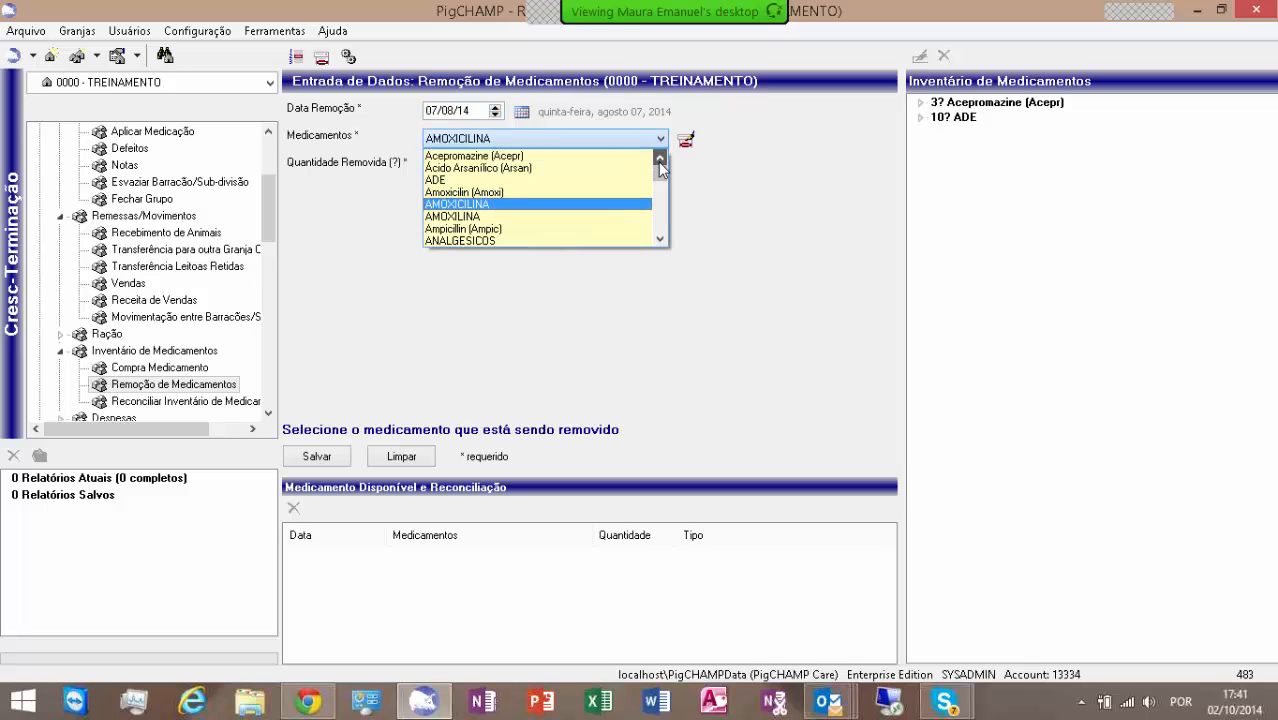
click(515, 156)
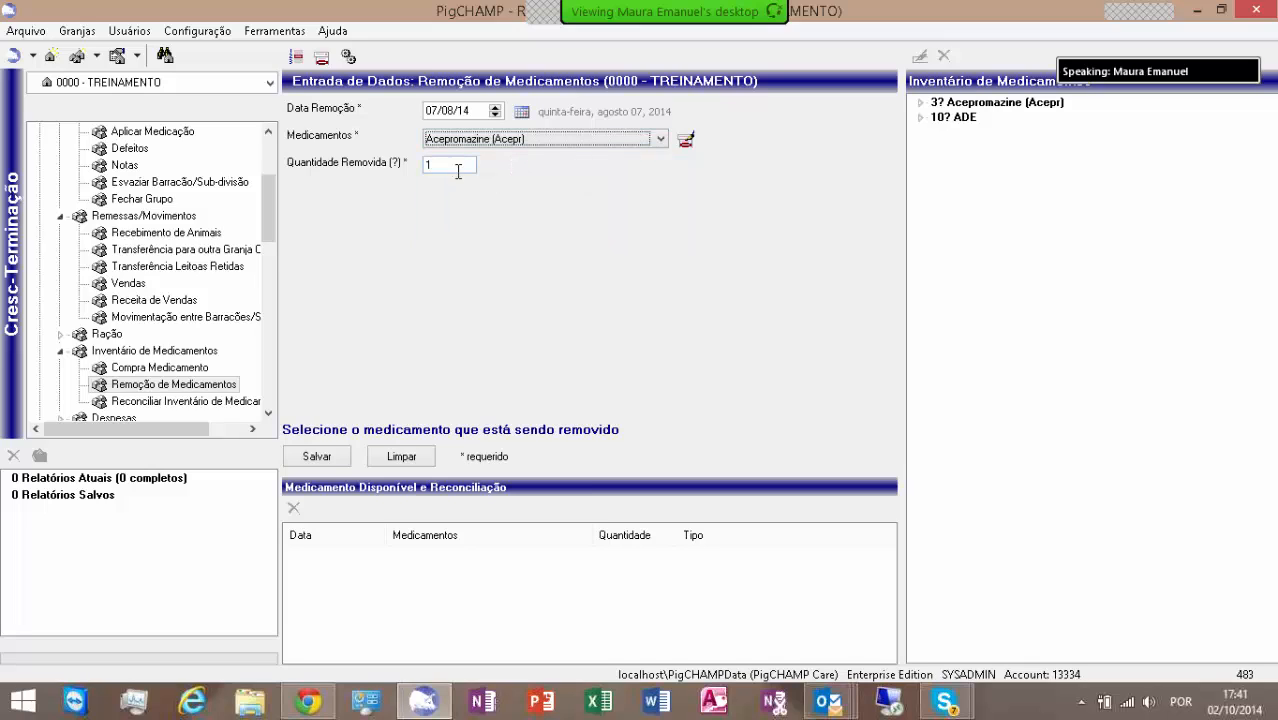
click(320, 464)
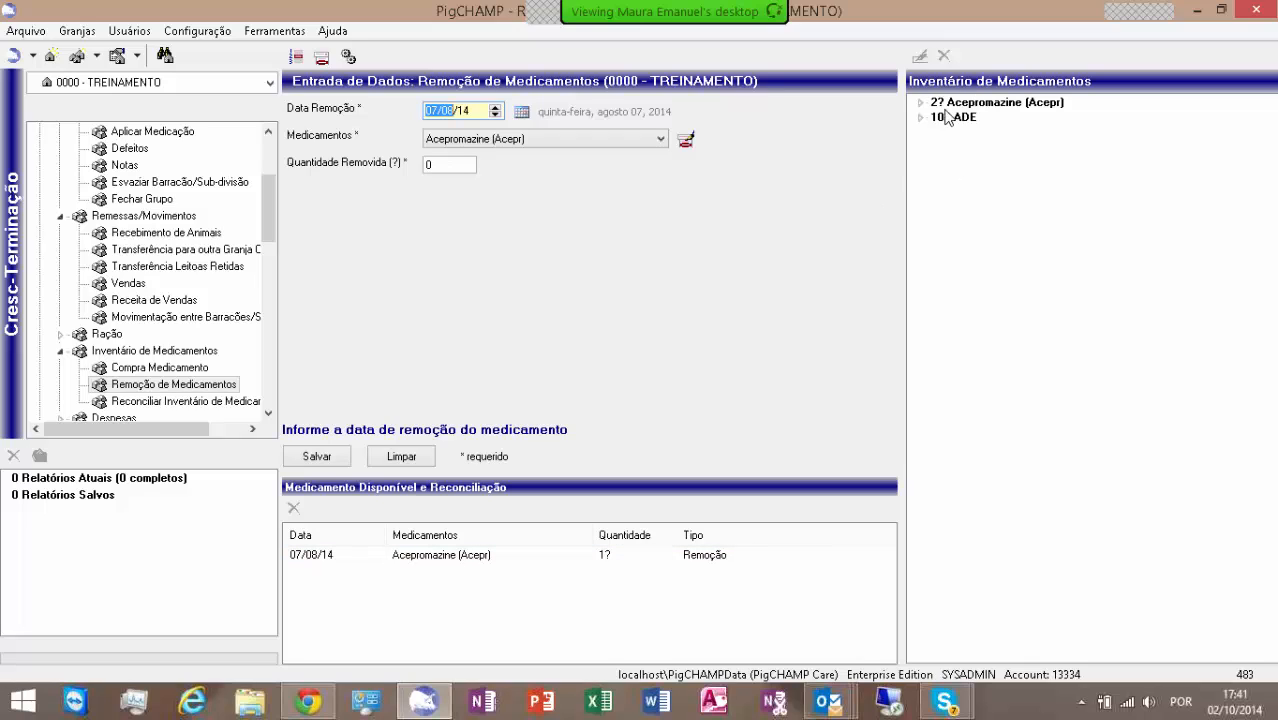
Reconcile the medication inventory of Acepromazine (Acepr) on 08/08/14 with a quantity of 1, and save it.
click(134, 404)
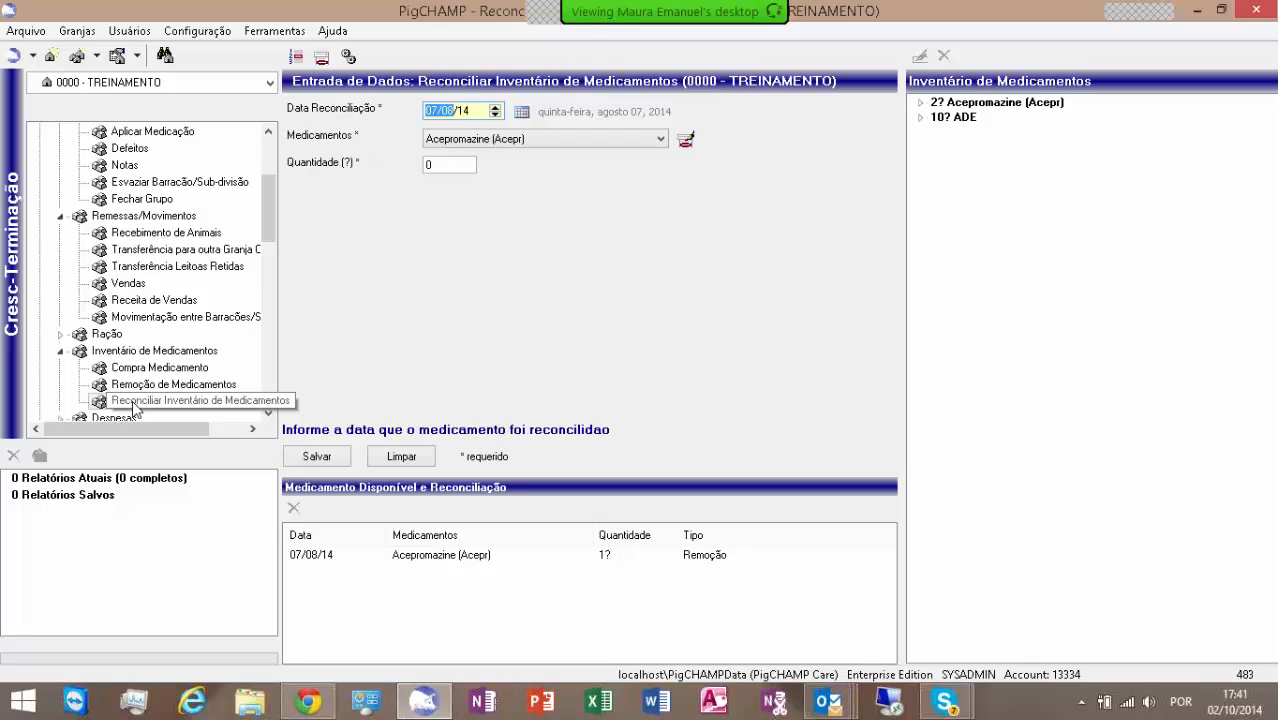
click(446, 113)
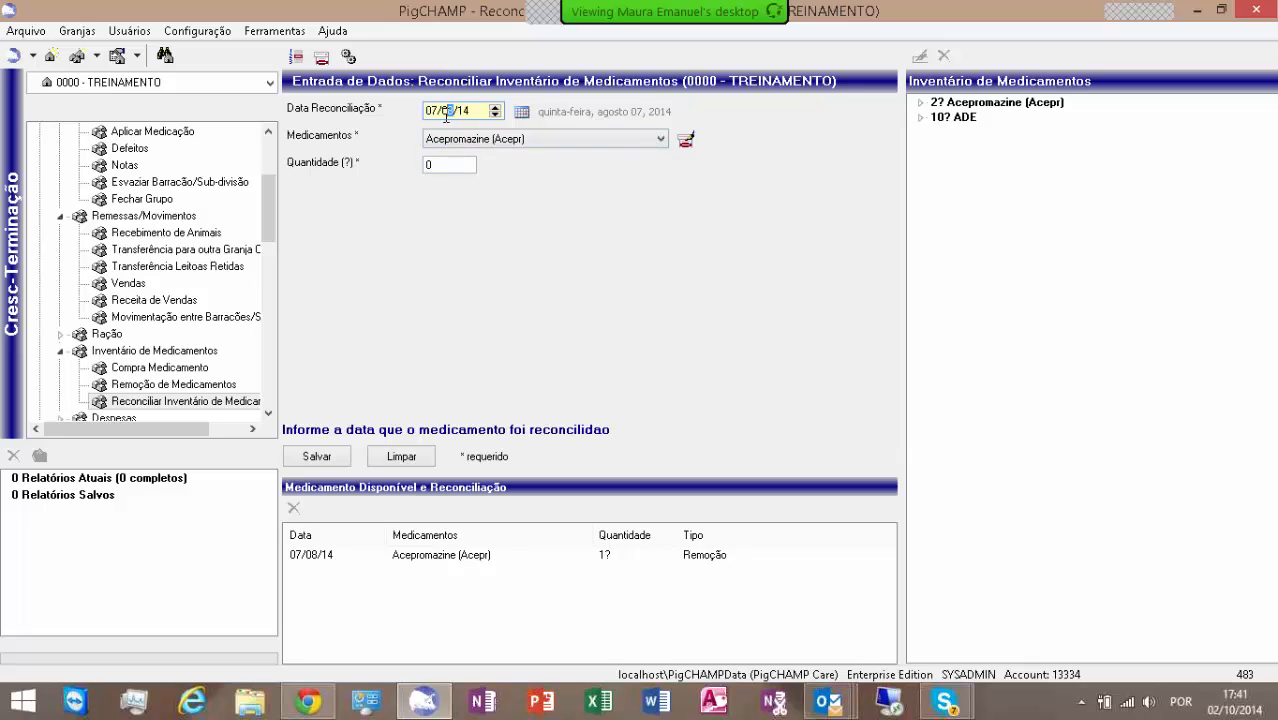
key(BackSpace)
key(BackSpace)
text(08)
click(452, 163)
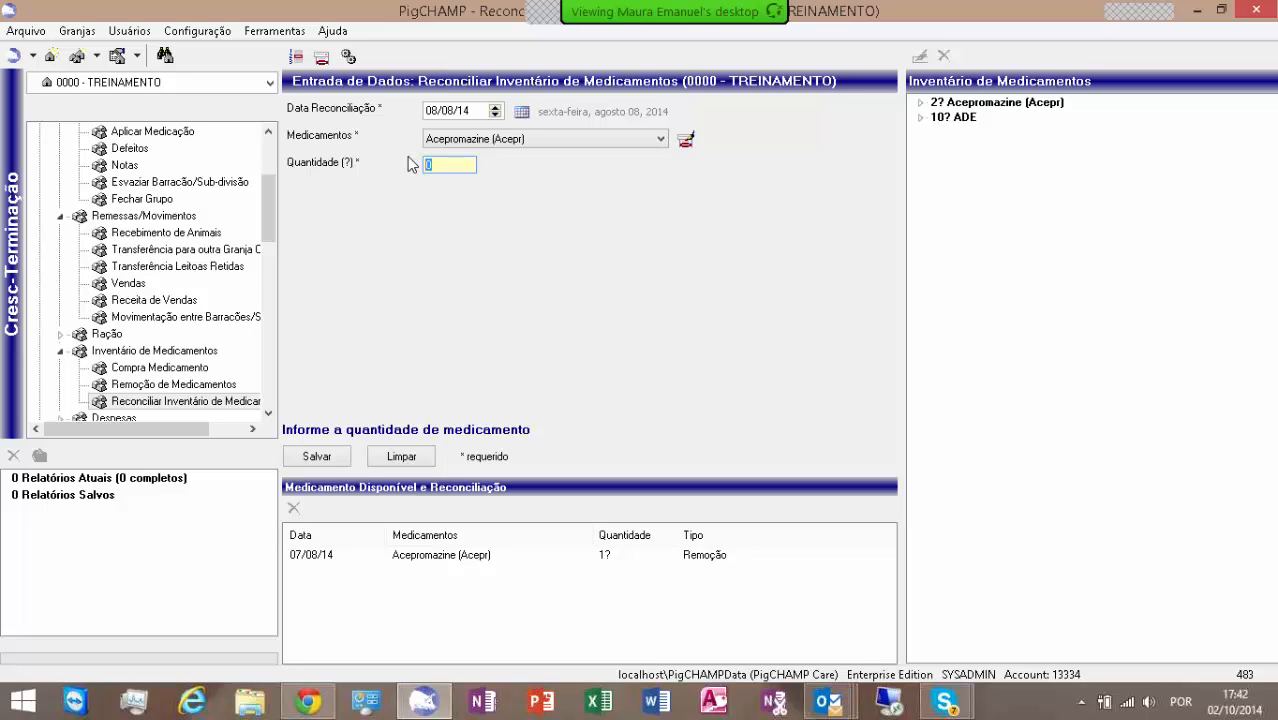
text(1)
click(338, 456)
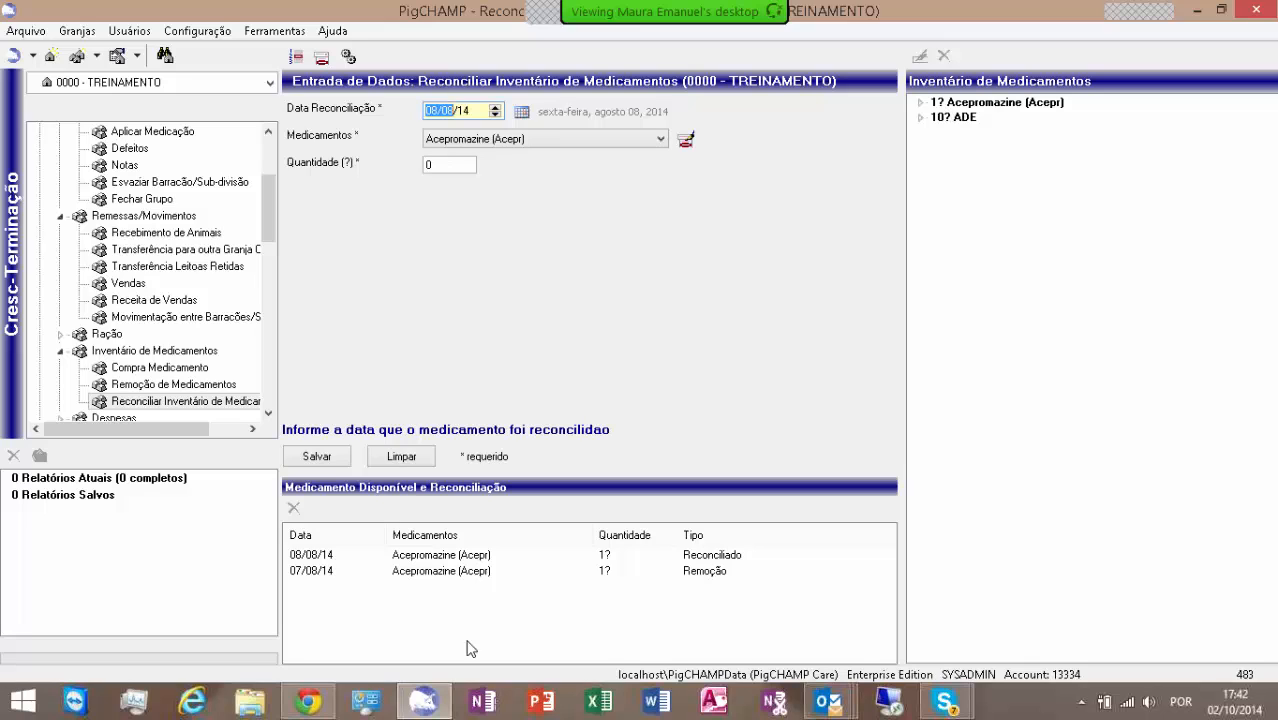
Open the Despesas data entry form and review the available expense types.
click(268, 414)
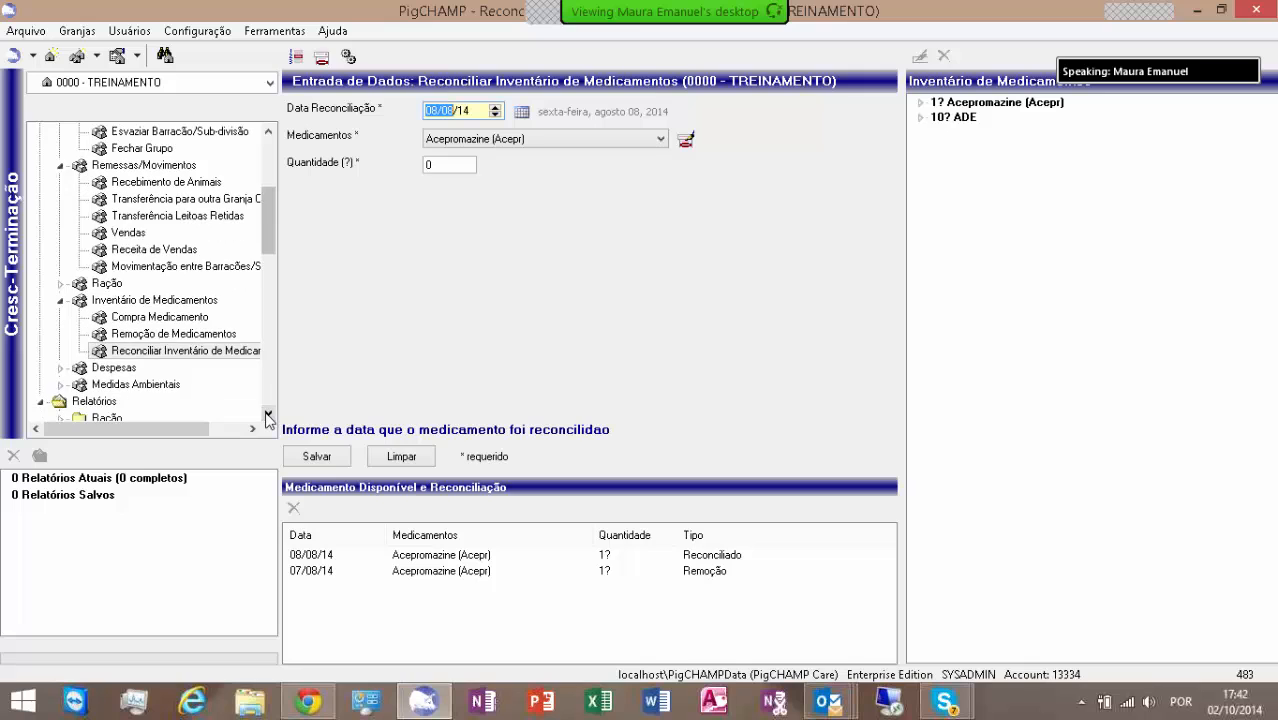
click(61, 369)
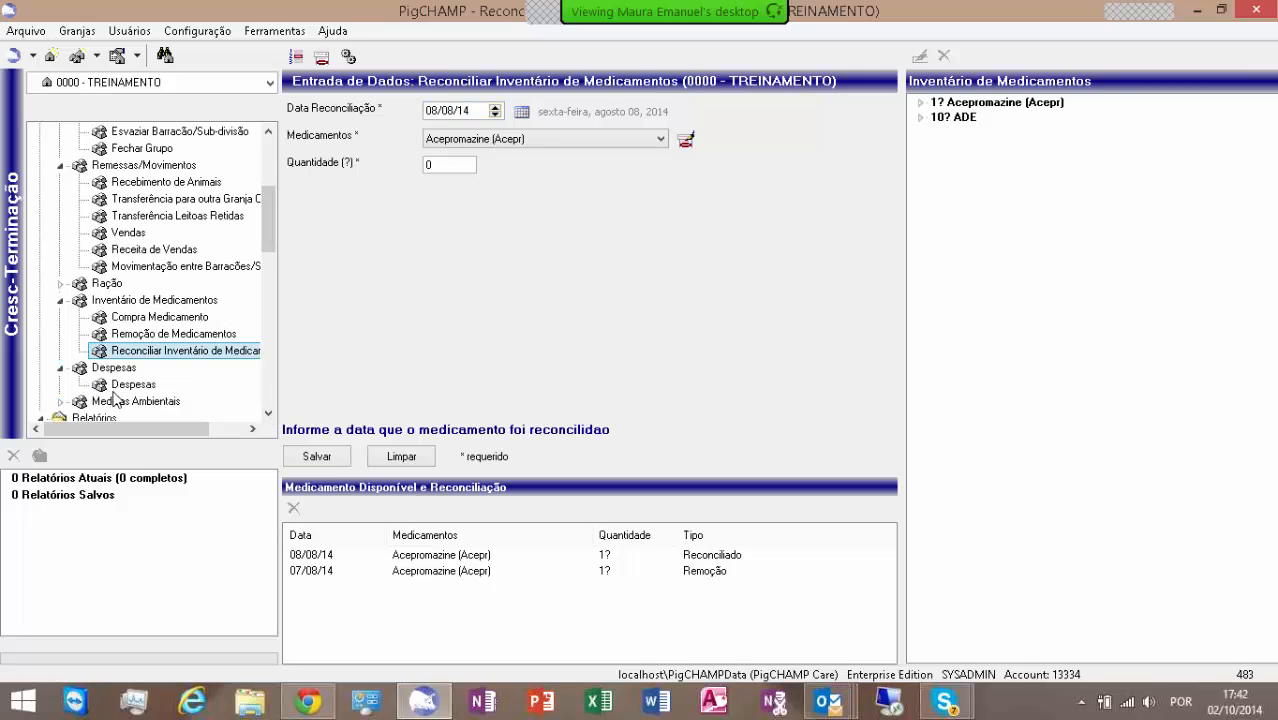
click(118, 386)
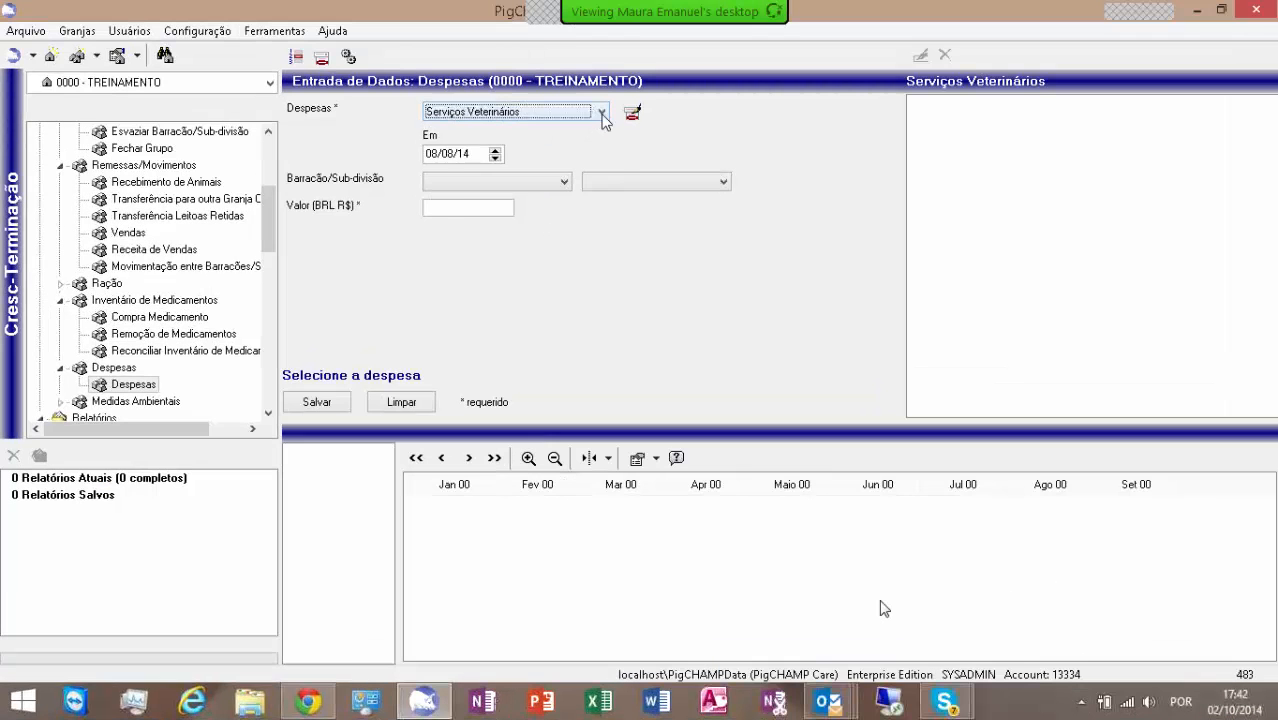
click(601, 112)
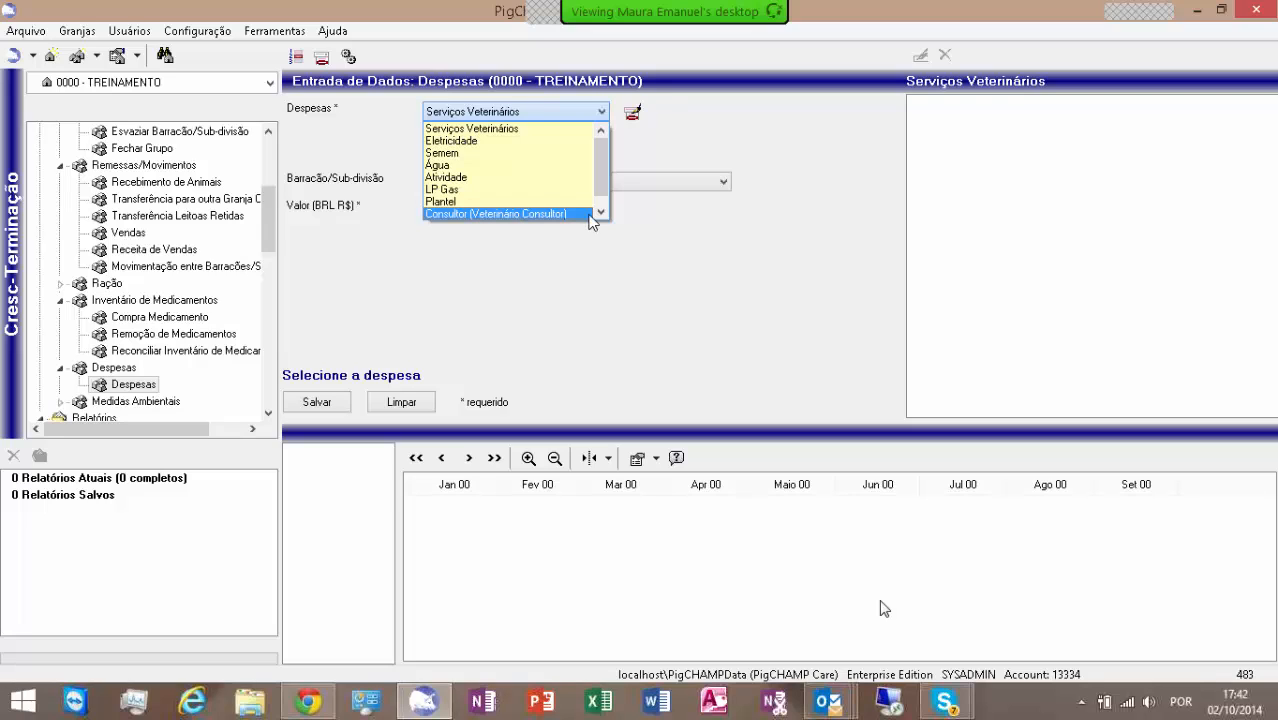
click(599, 213)
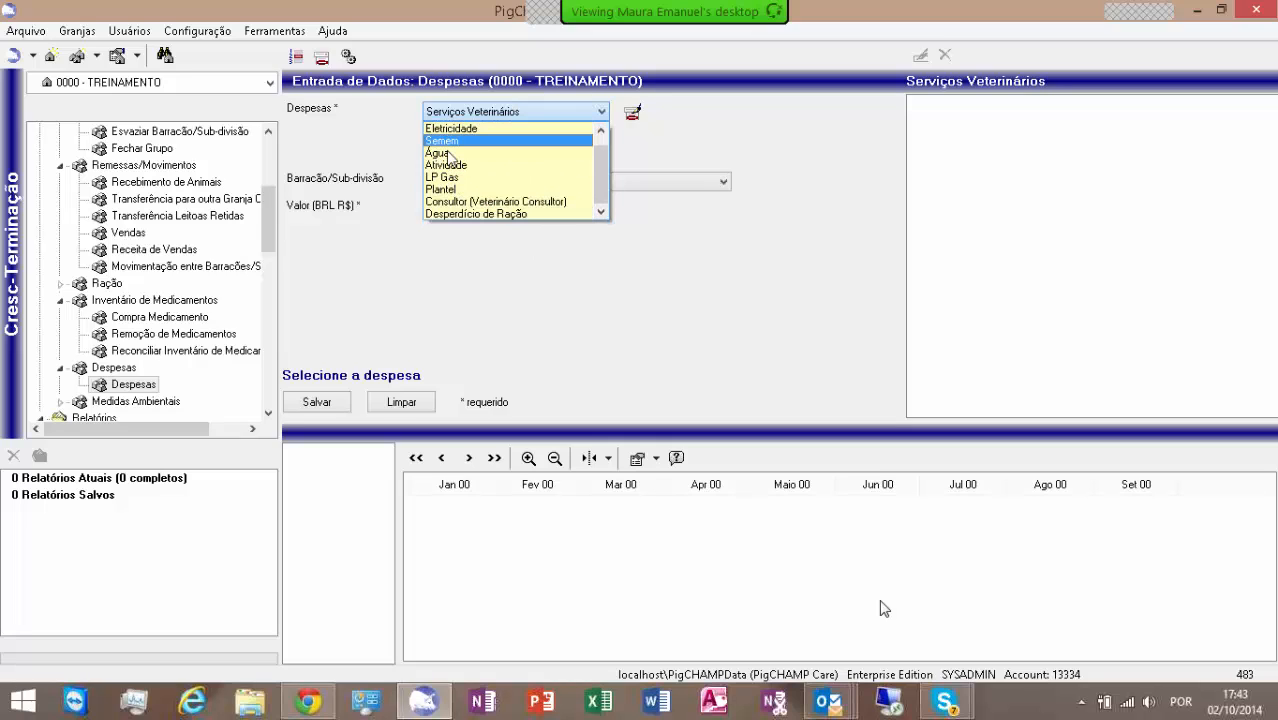
Add a new expense item named Alimentação with the category Utilidades to the expense dictionary, and save it.
click(634, 114)
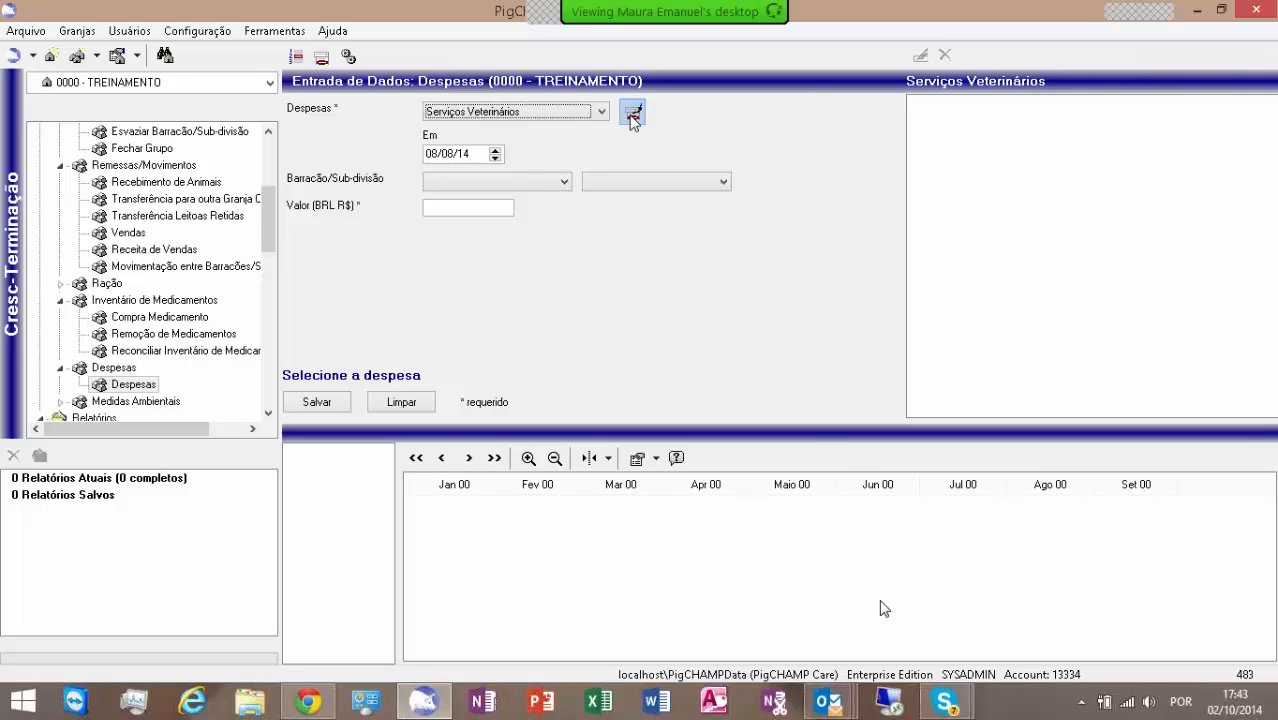
click(632, 115)
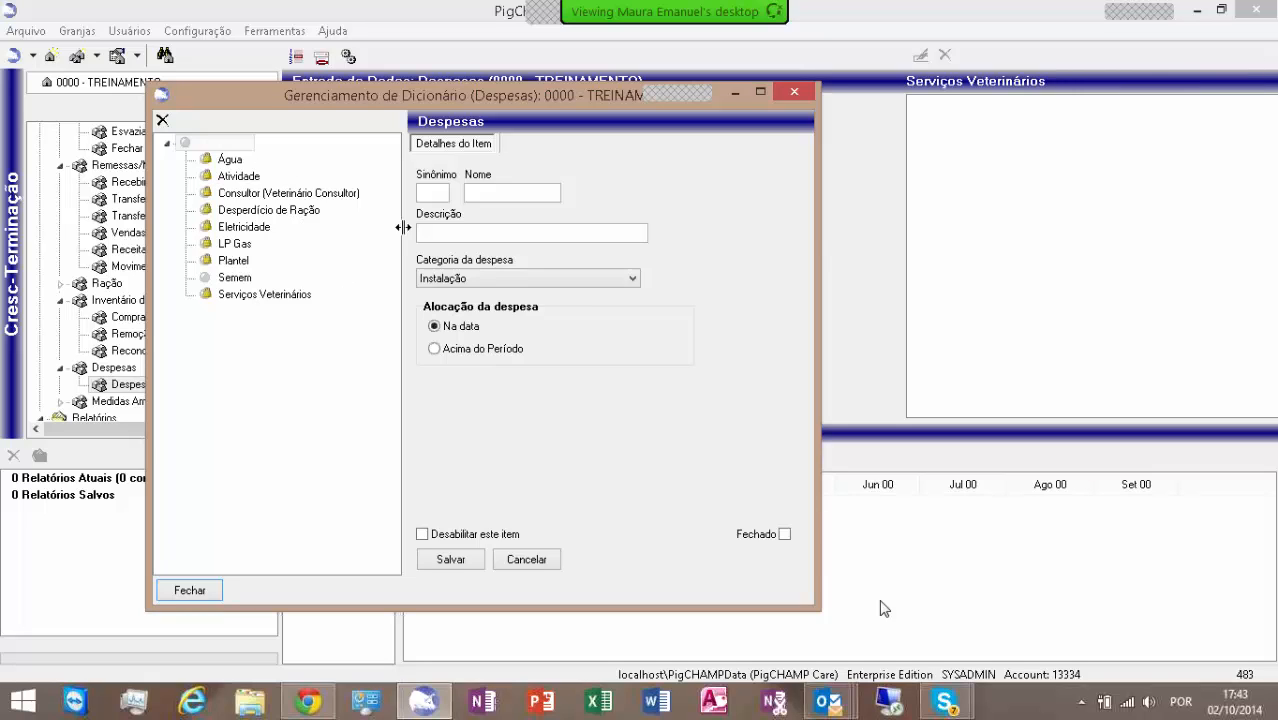
click(484, 193)
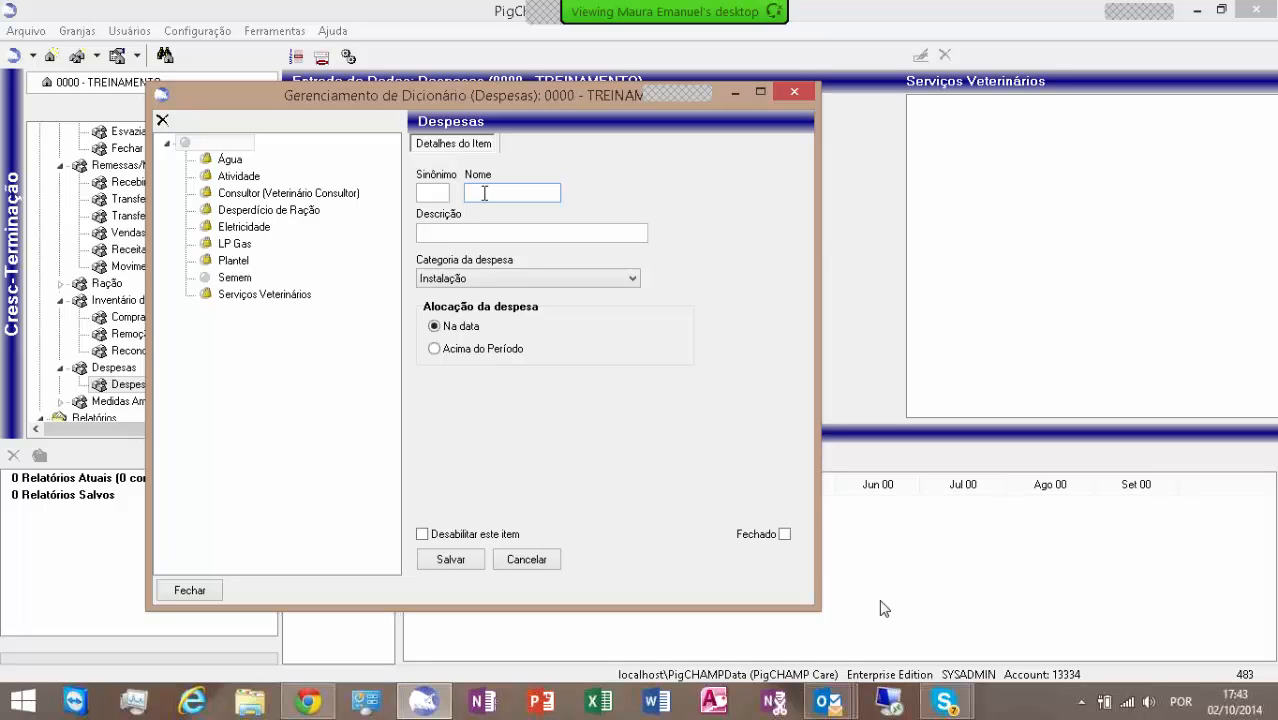
text(Alimentação)
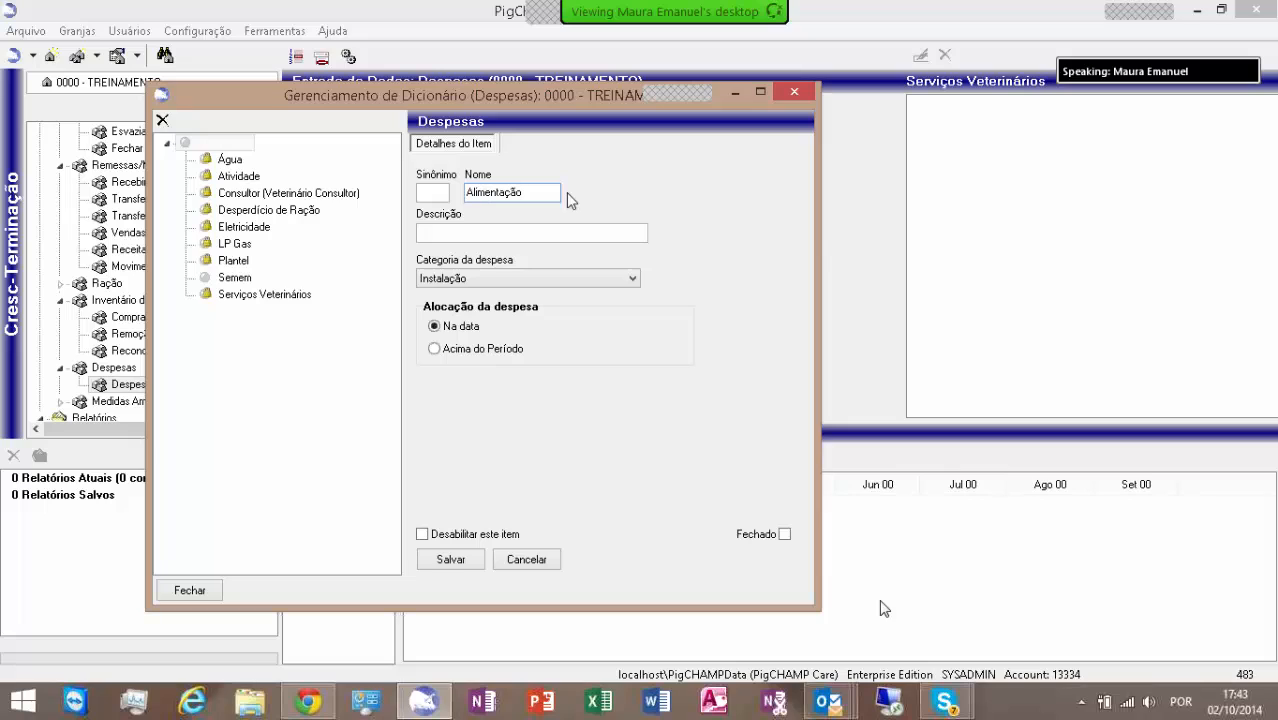
click(520, 235)
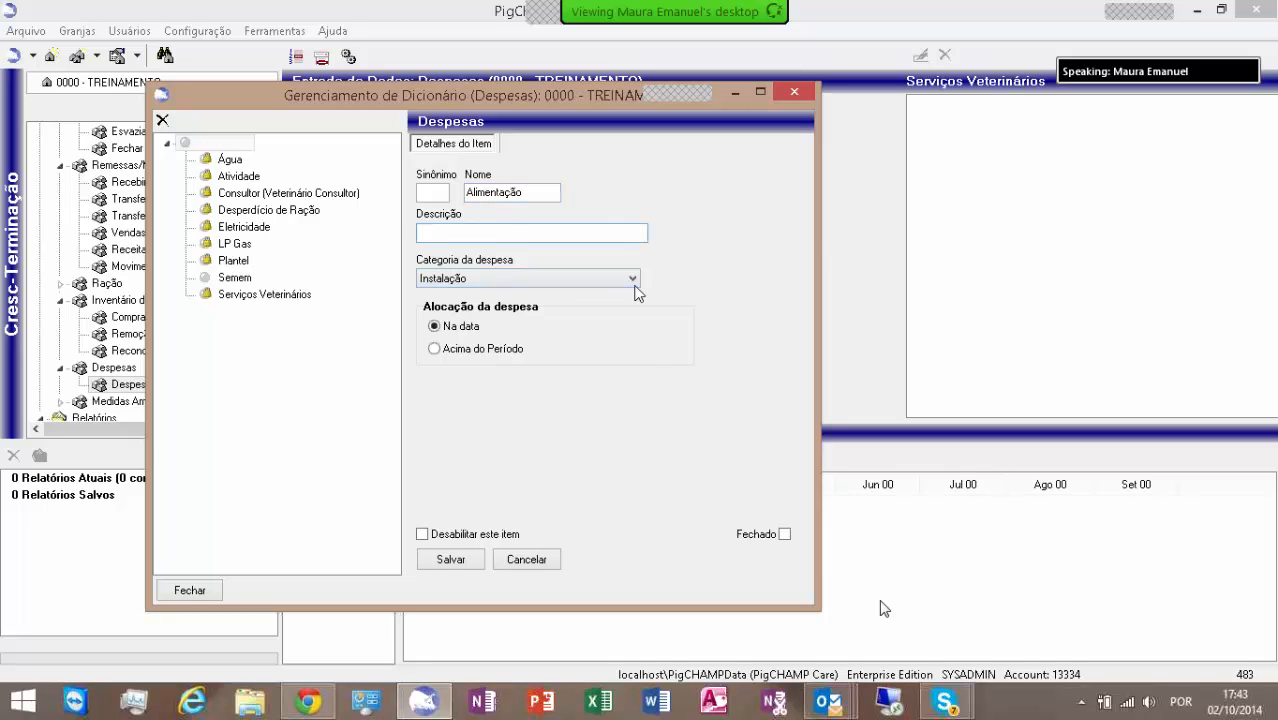
click(632, 281)
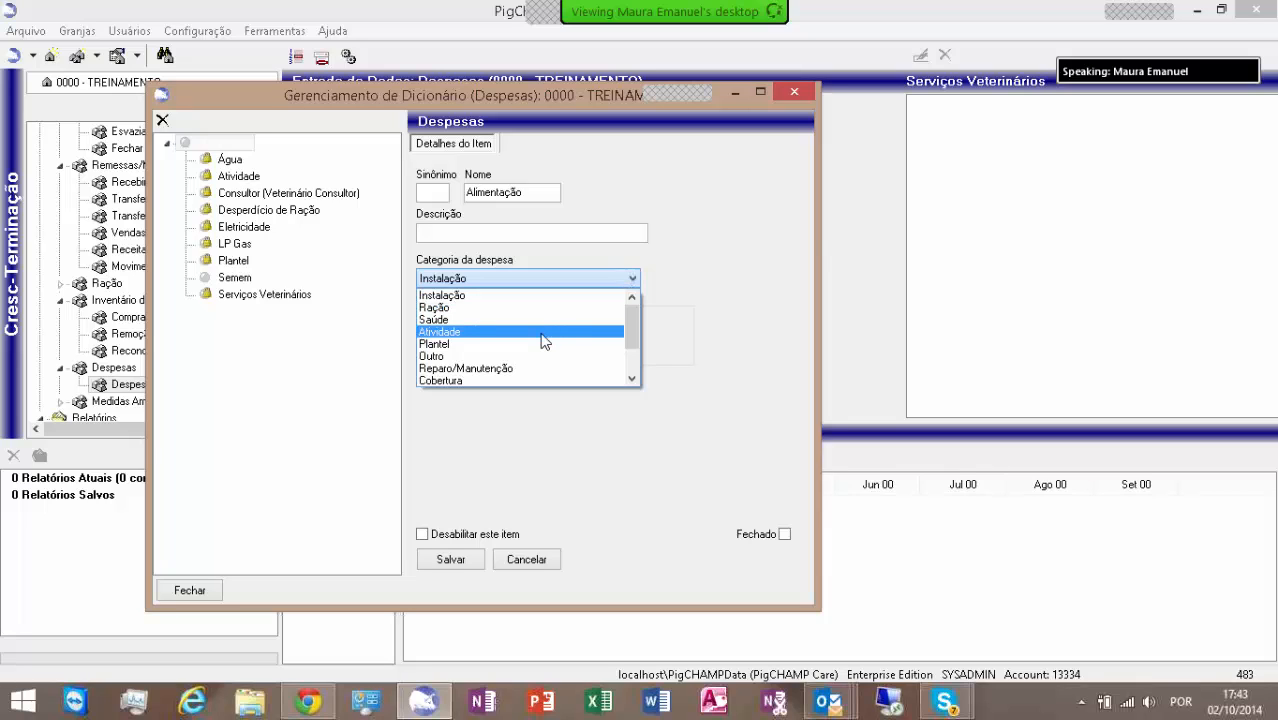
scroll(633, 384, down, 2)
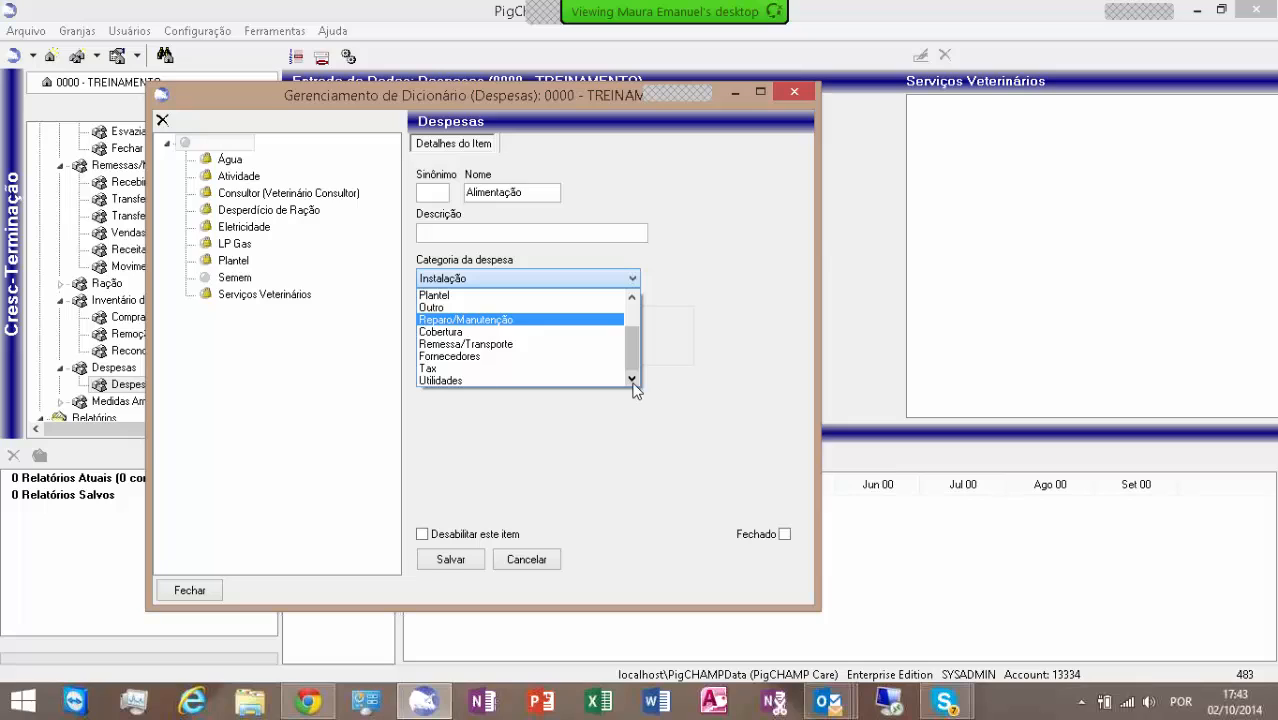
click(534, 380)
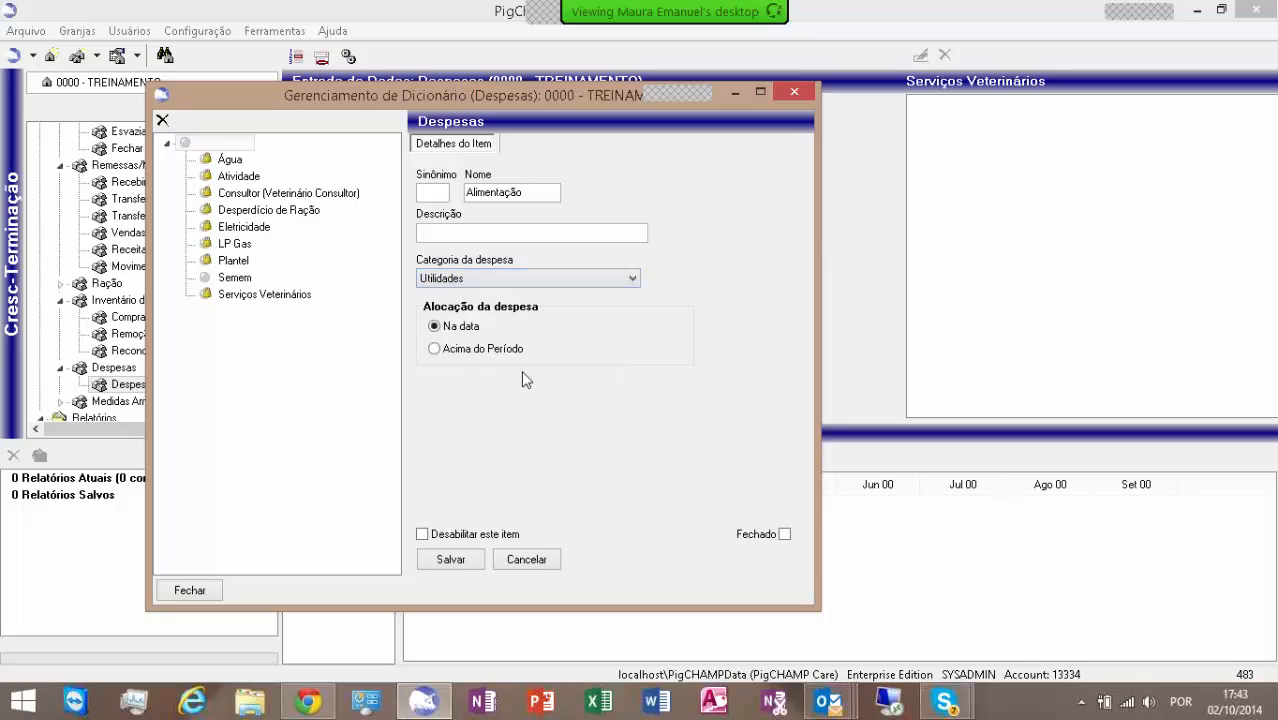
click(440, 560)
click(187, 590)
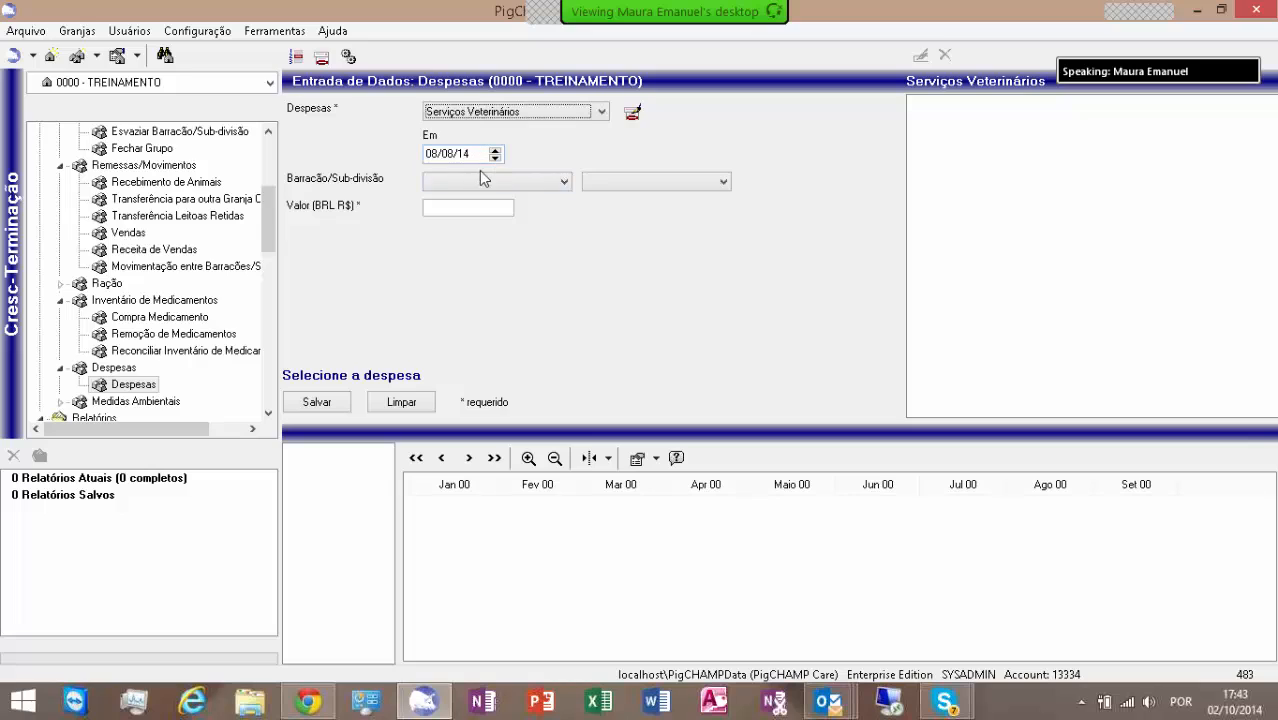
Record an Alimentação expense of R$ 1000 on 08/08/14 with no barn assigned, and save it.
click(600, 112)
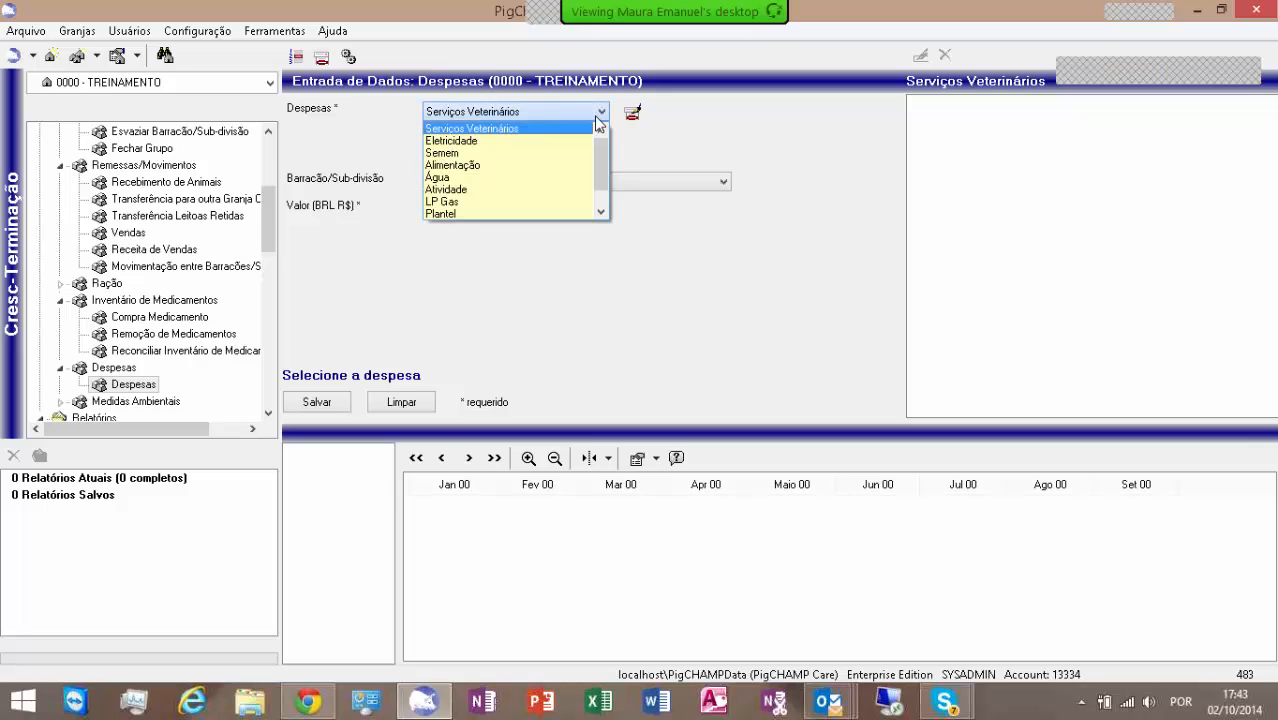
click(537, 163)
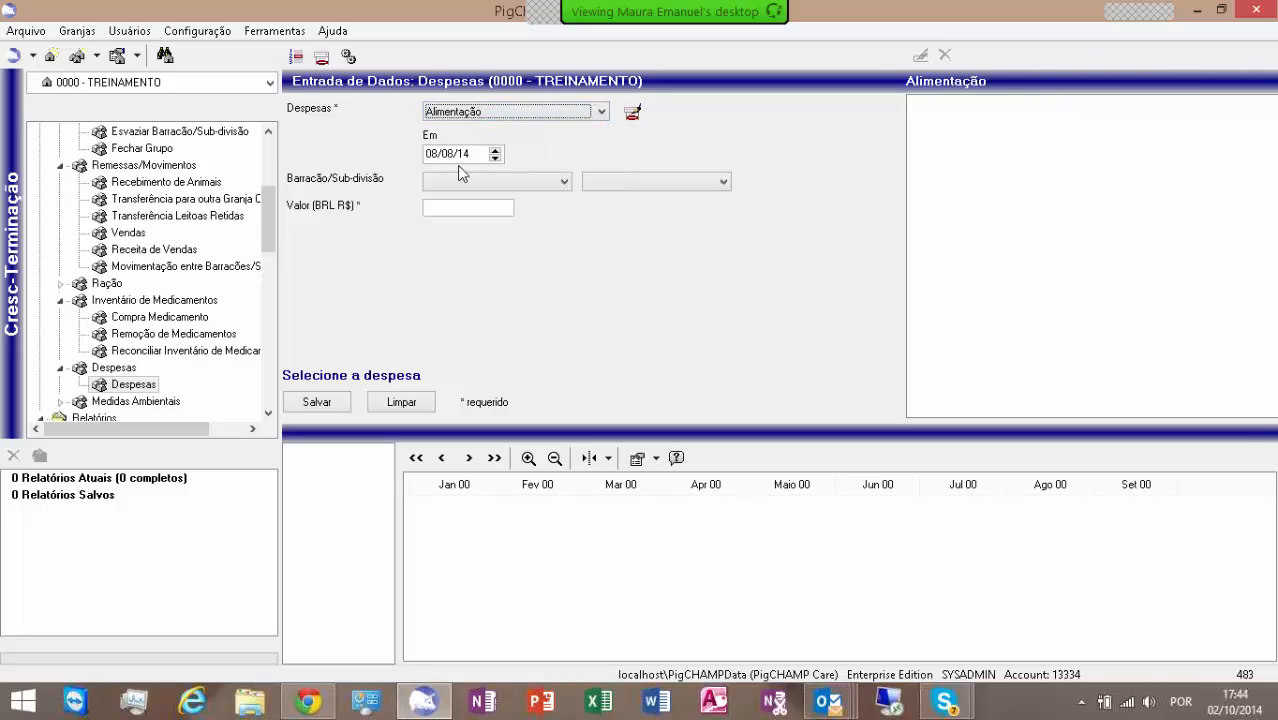
click(565, 183)
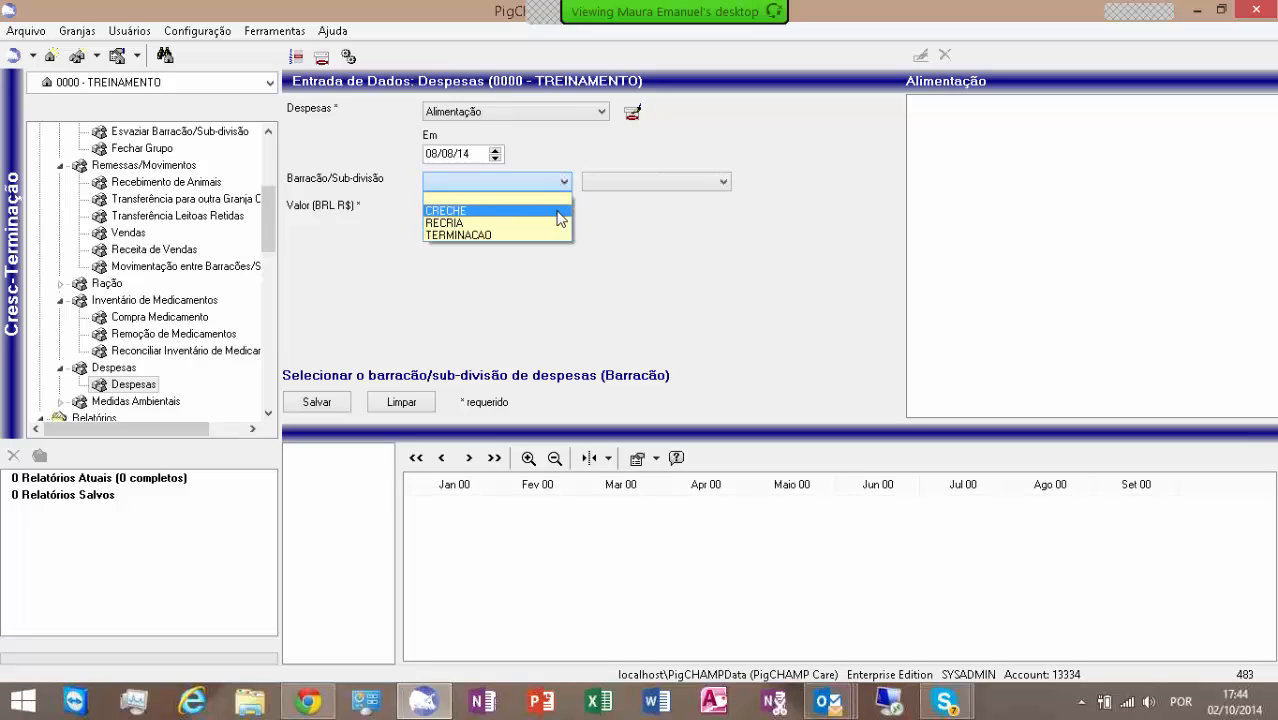
click(600, 228)
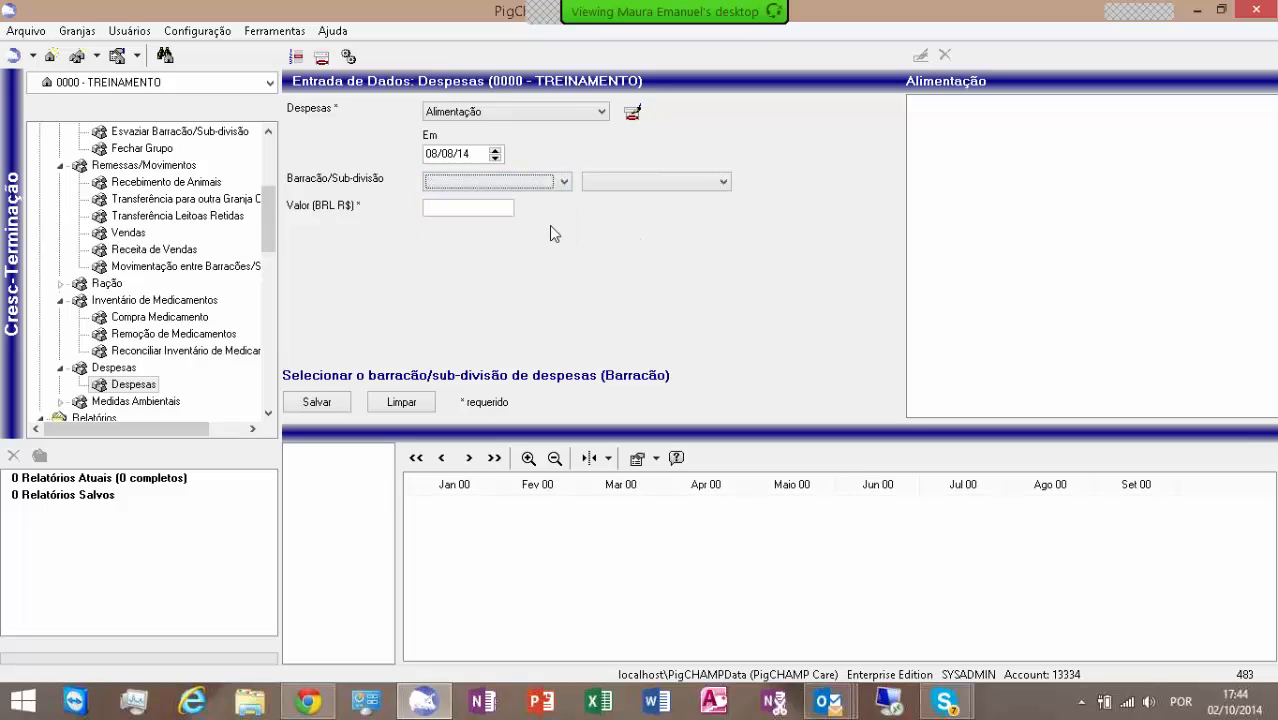
click(489, 212)
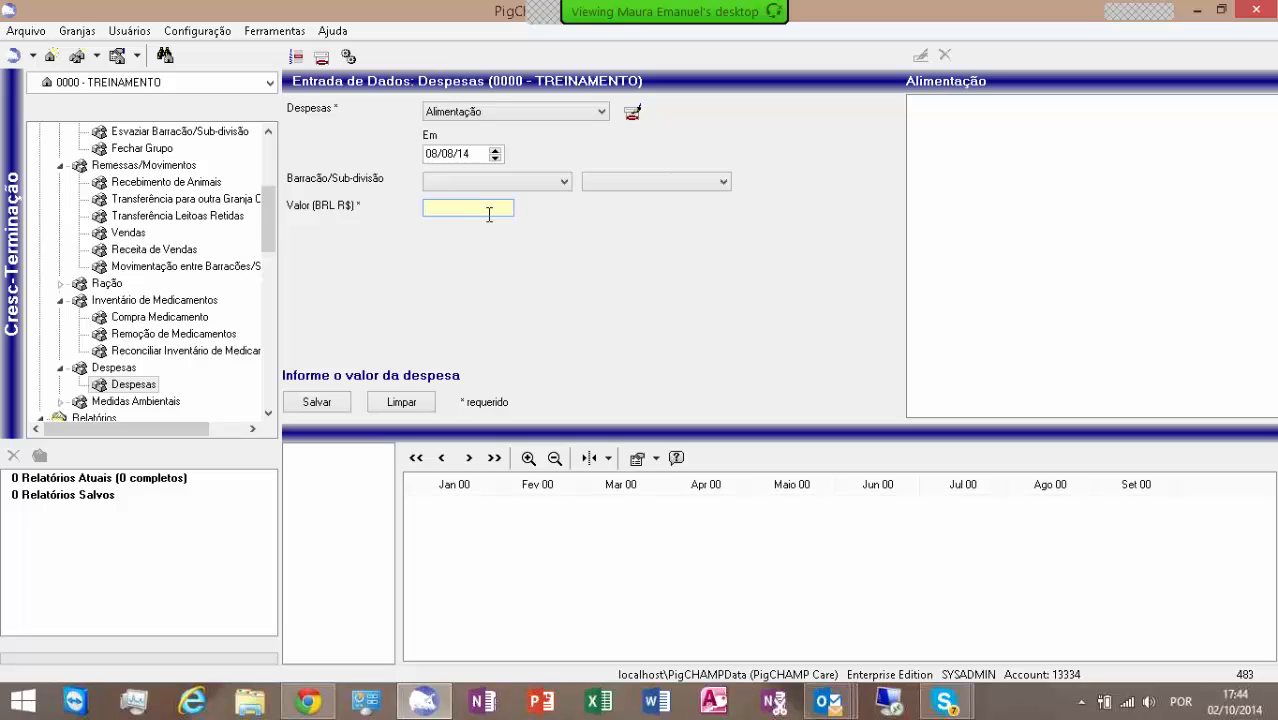
text(1000)
click(332, 402)
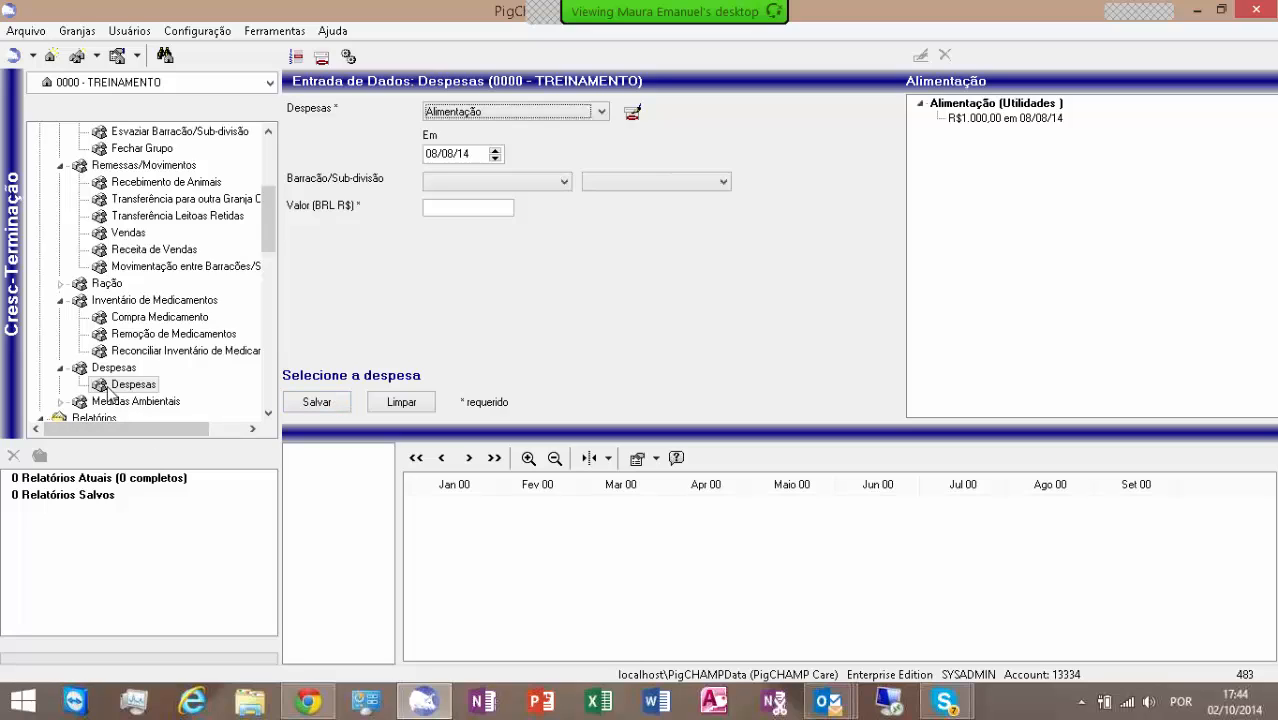
Review the expense types available in the Despesas form, from Serviços Veterinários to Desperdício de Ração.
click(601, 111)
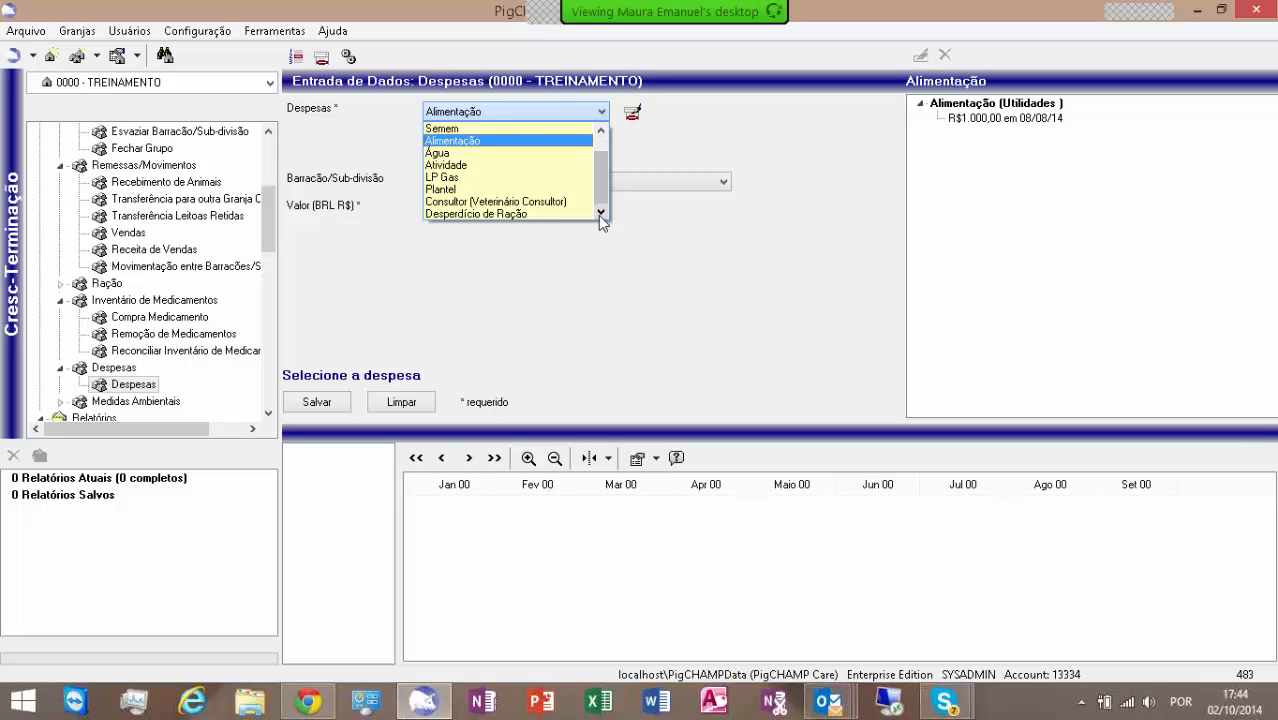
scroll(600, 186, up, 1)
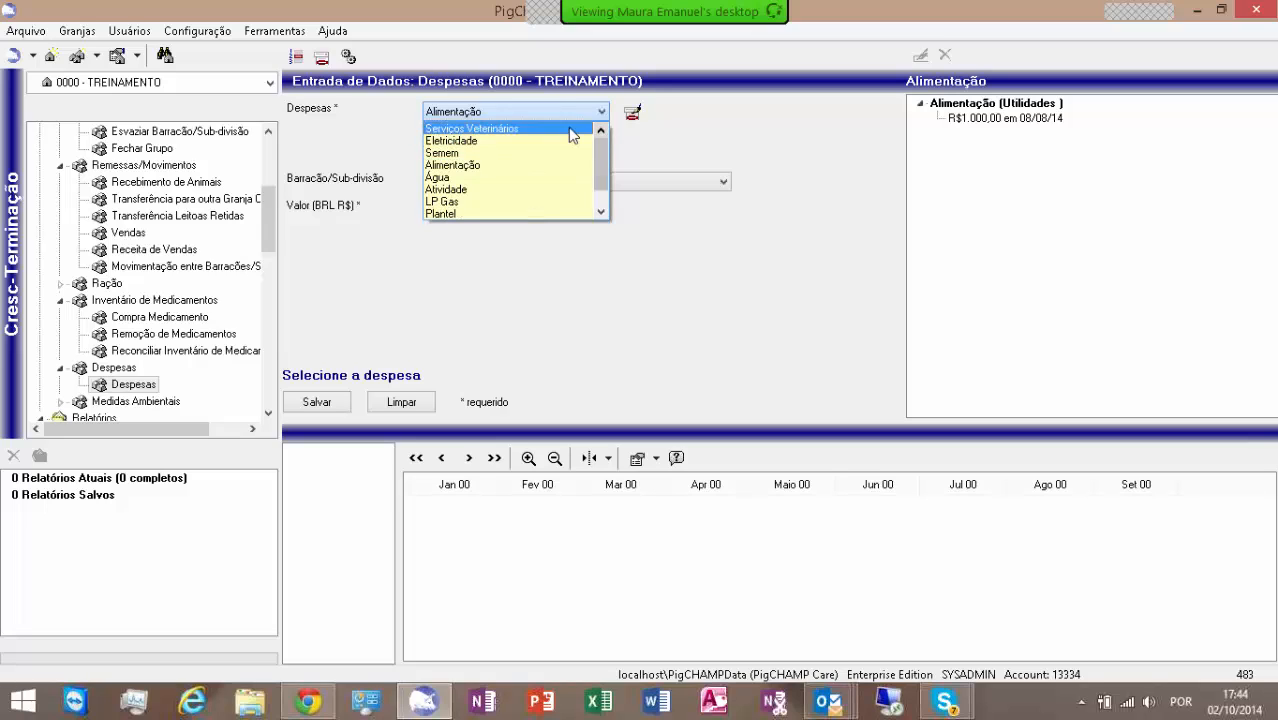
click(600, 214)
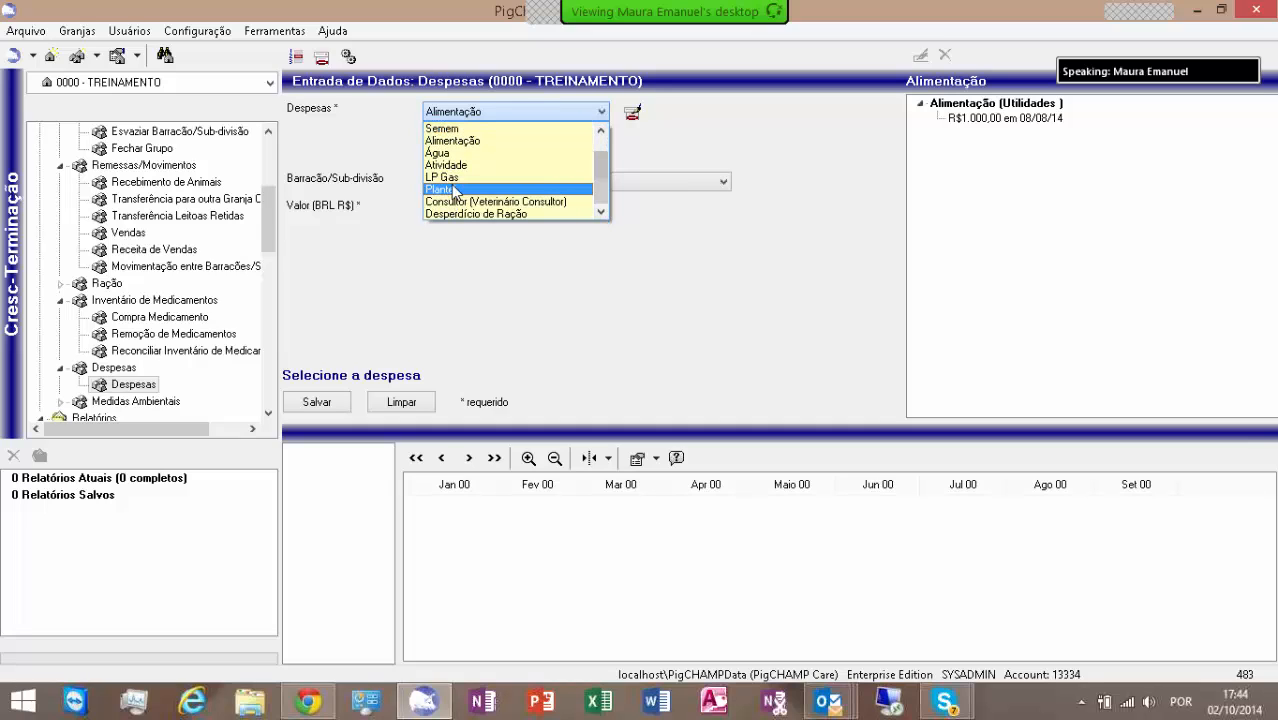
click(602, 133)
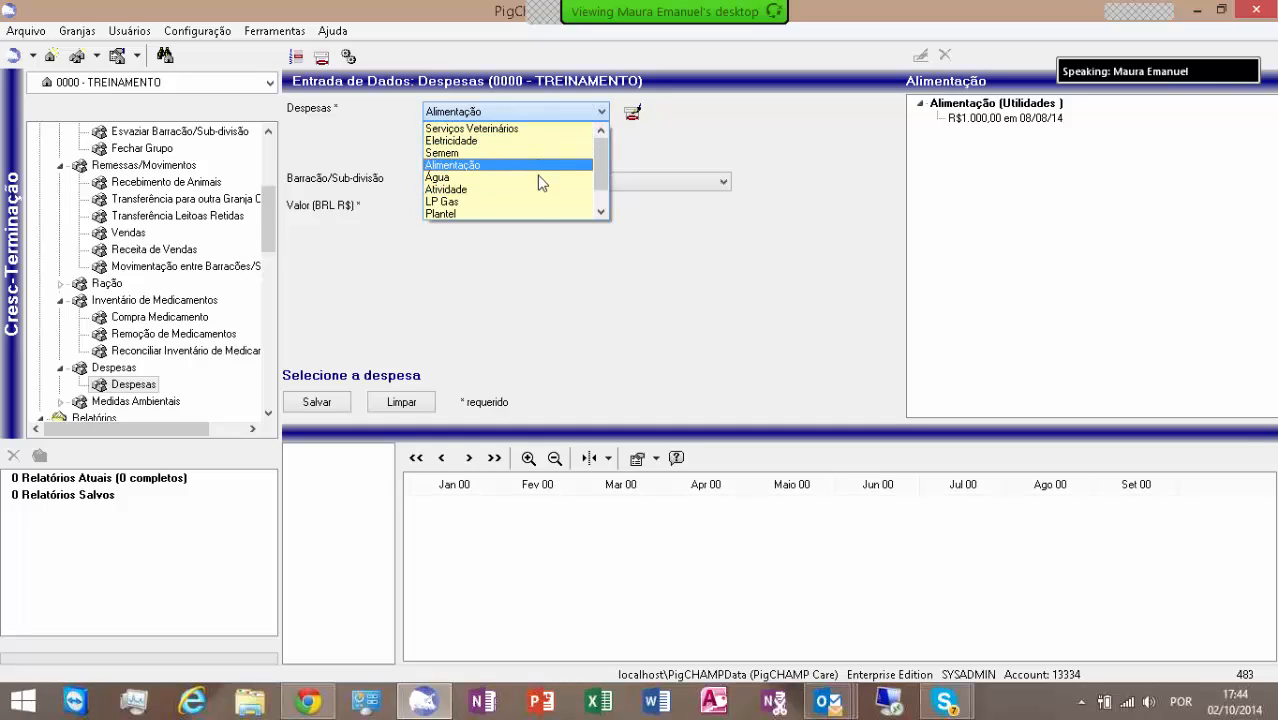
click(601, 214)
click(601, 214)
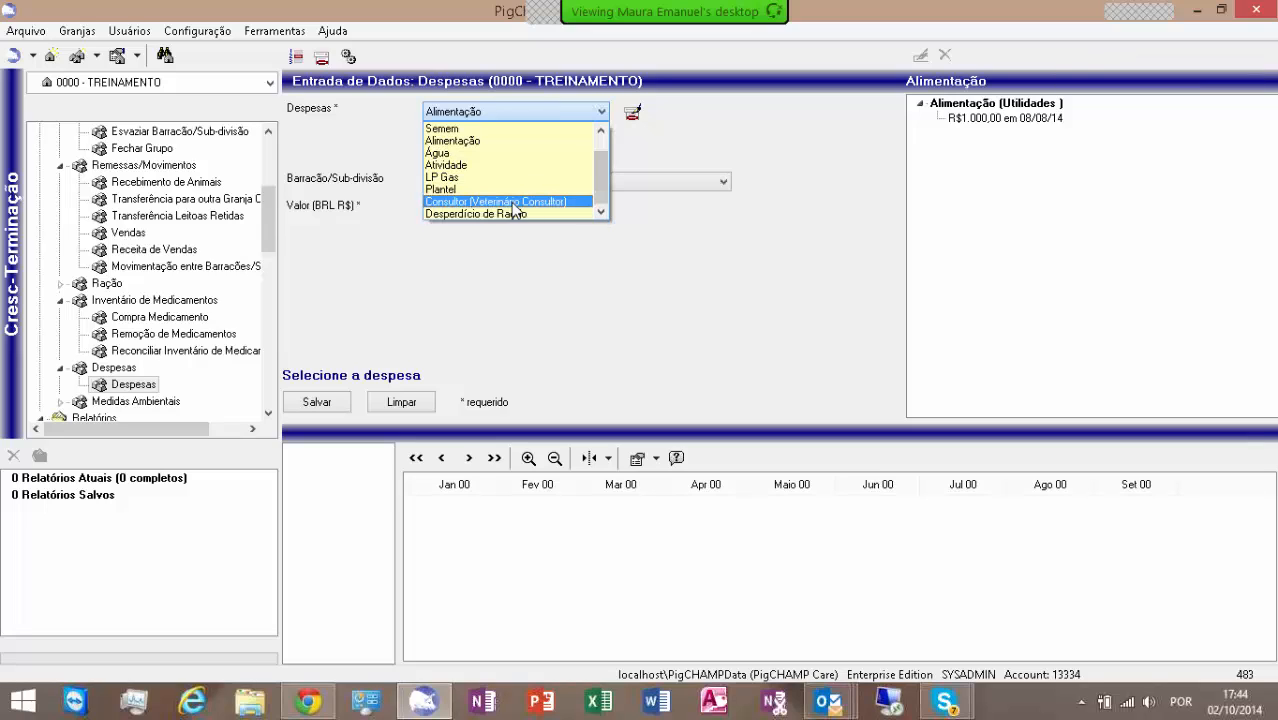
click(743, 236)
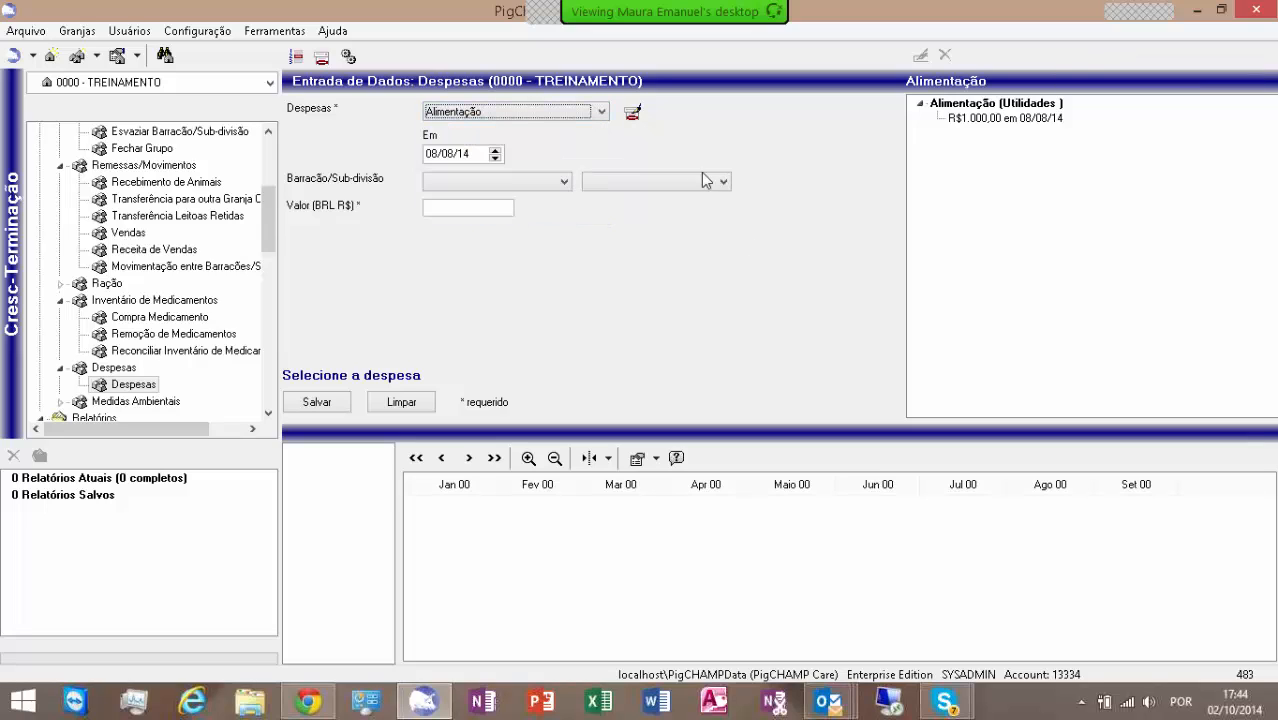
Add a new expense item named Reforma with the category Instalação to the expense dictionary, save it and close the dictionary.
click(634, 120)
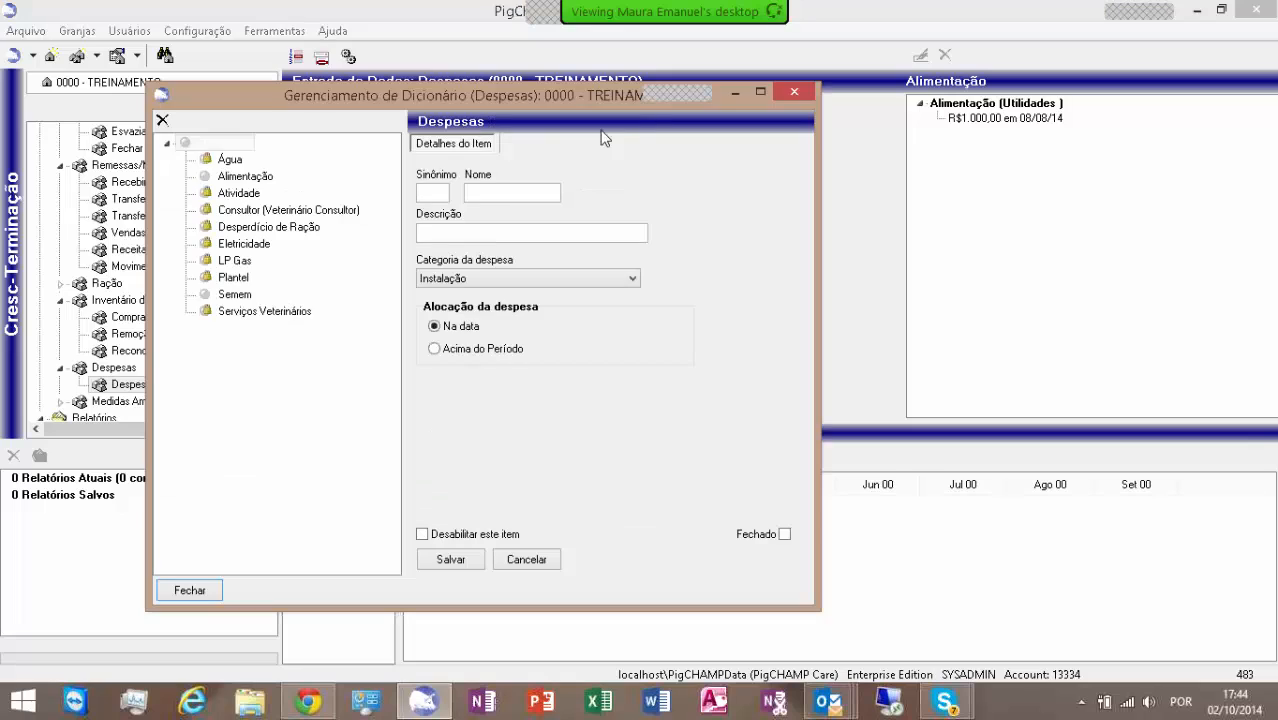
click(492, 196)
text(sala)
key(BackSpace)
key(BackSpace)
key(BackSpace)
key(BackSpace)
text(Reforma)
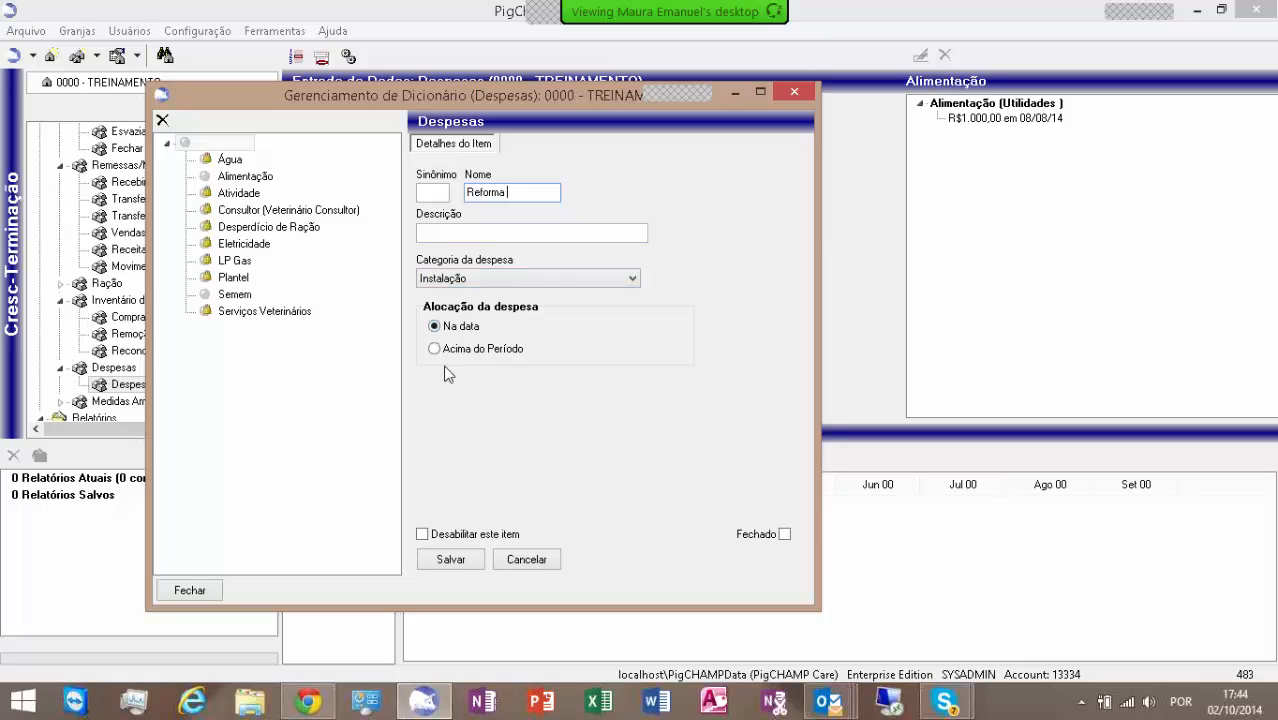
click(437, 572)
click(195, 589)
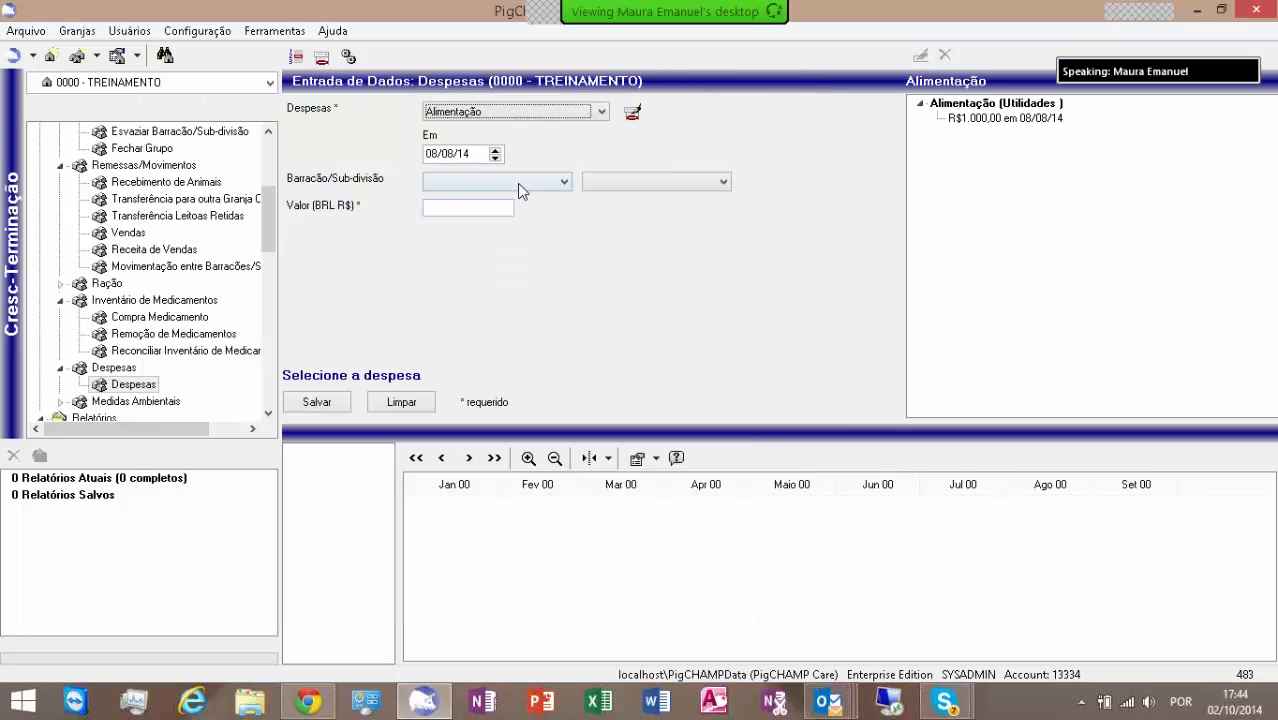
Record a Reforma expense of R$ 5000 on 08/08/14 for barn CRECHE, sub-division SALA 01, and save it.
click(602, 112)
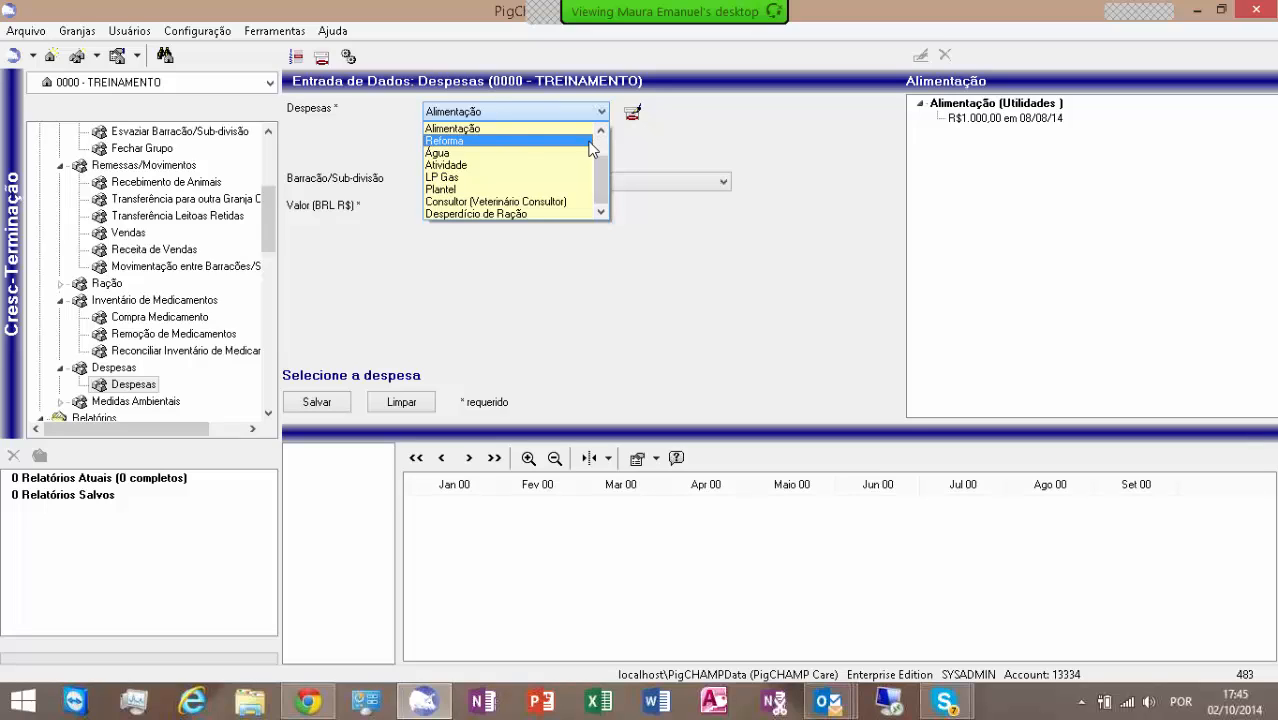
click(521, 142)
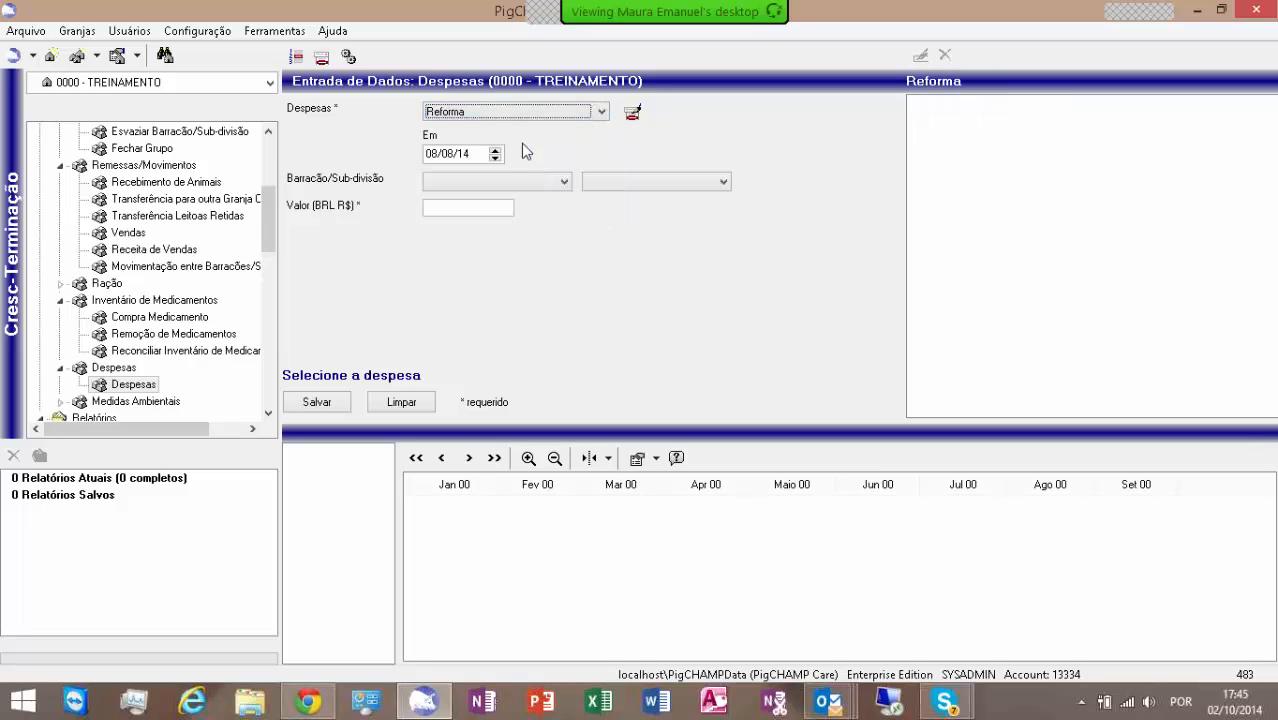
click(562, 183)
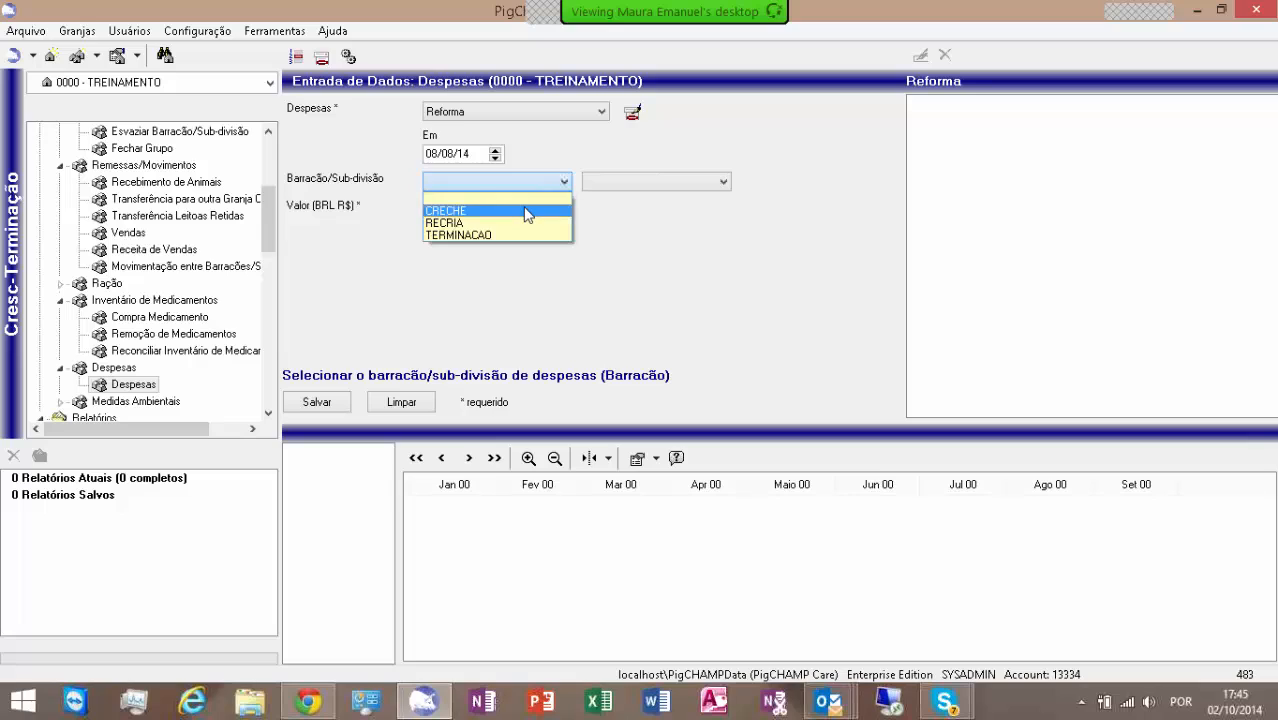
click(541, 209)
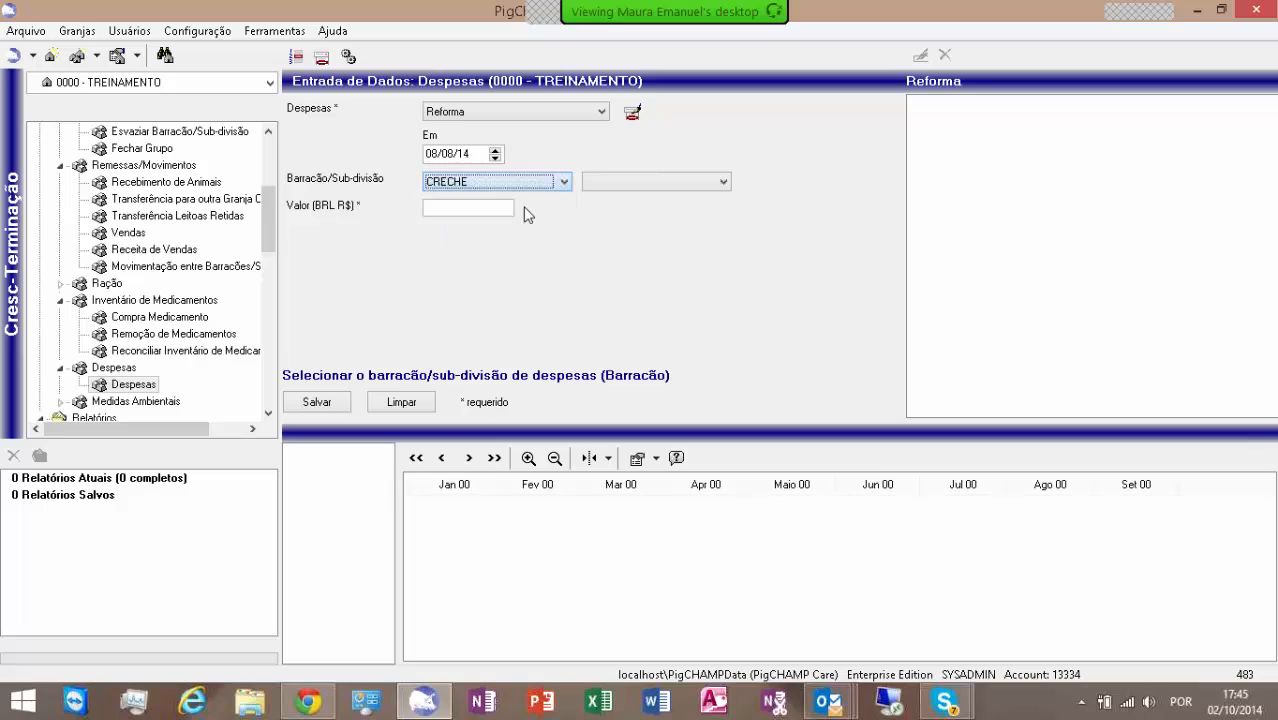
click(450, 206)
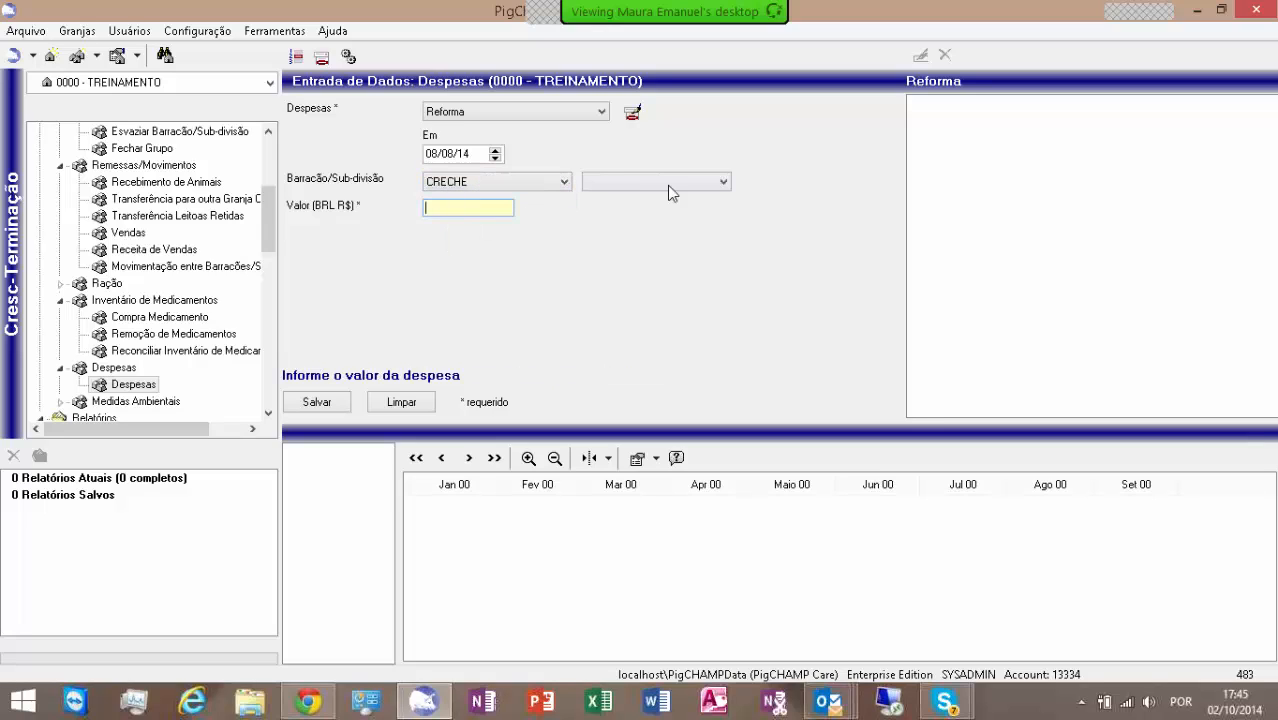
click(722, 181)
click(699, 212)
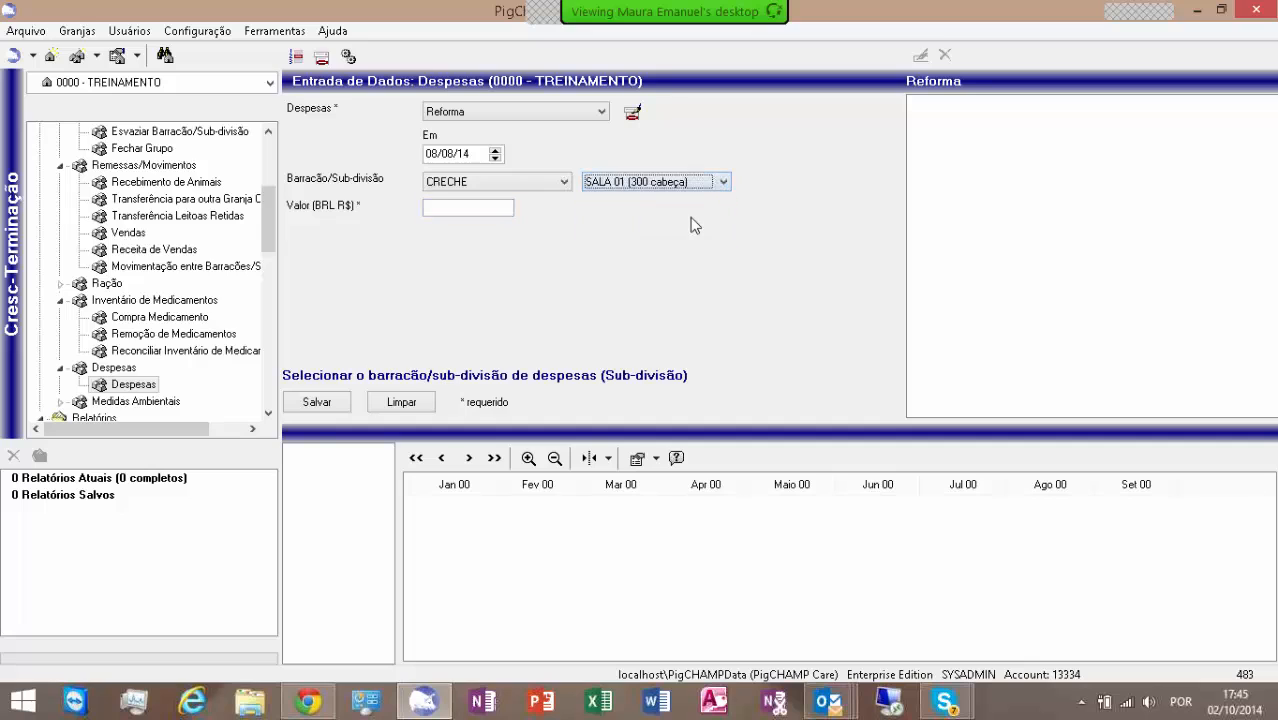
click(448, 206)
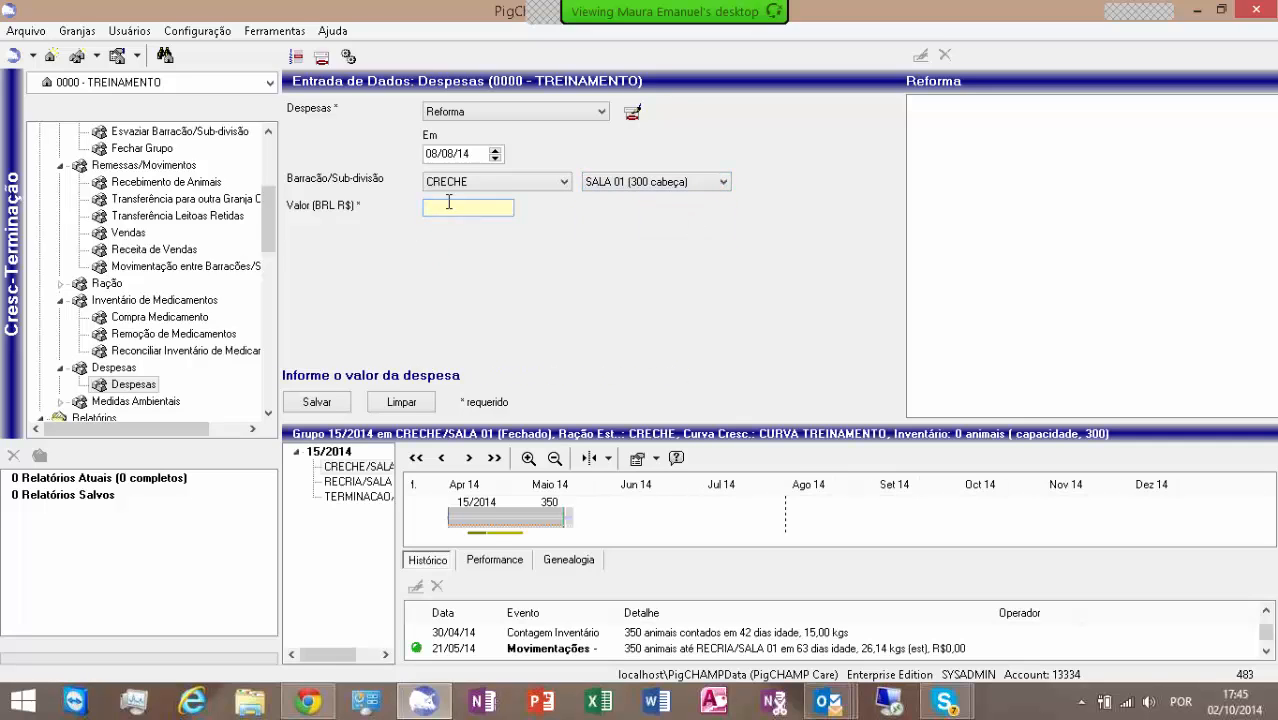
text(5000)
click(316, 402)
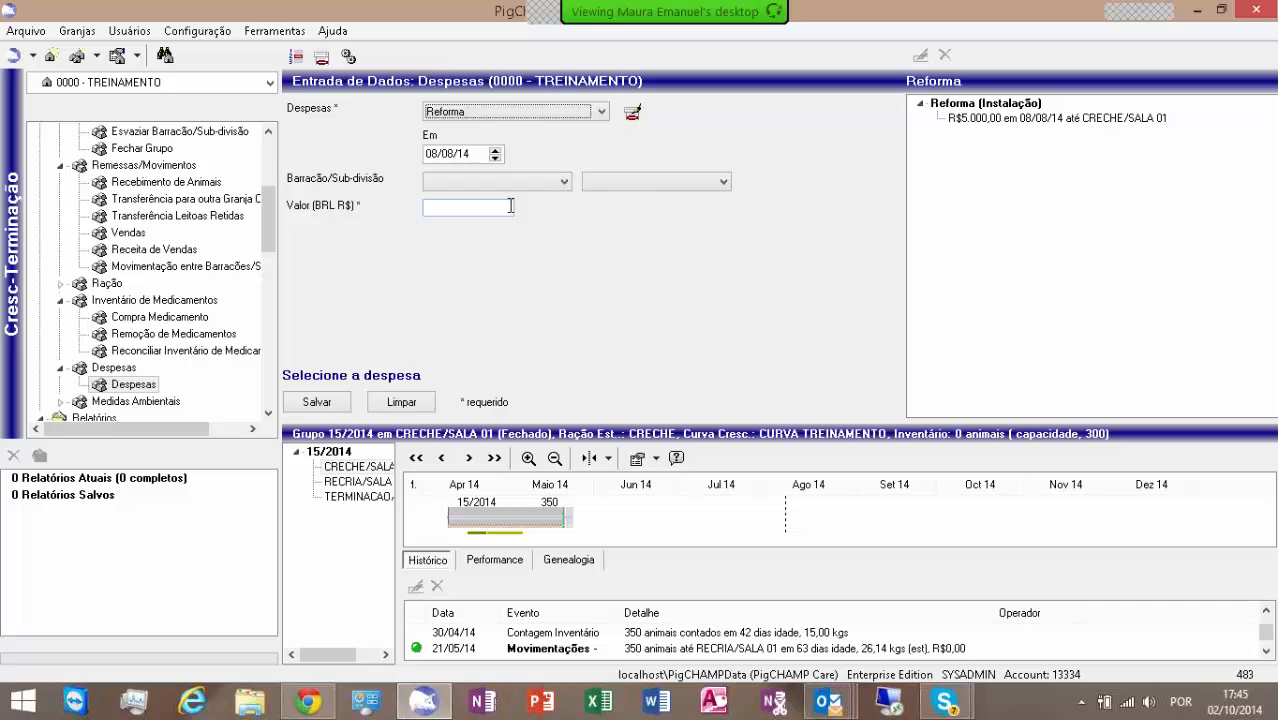
key(Escape)
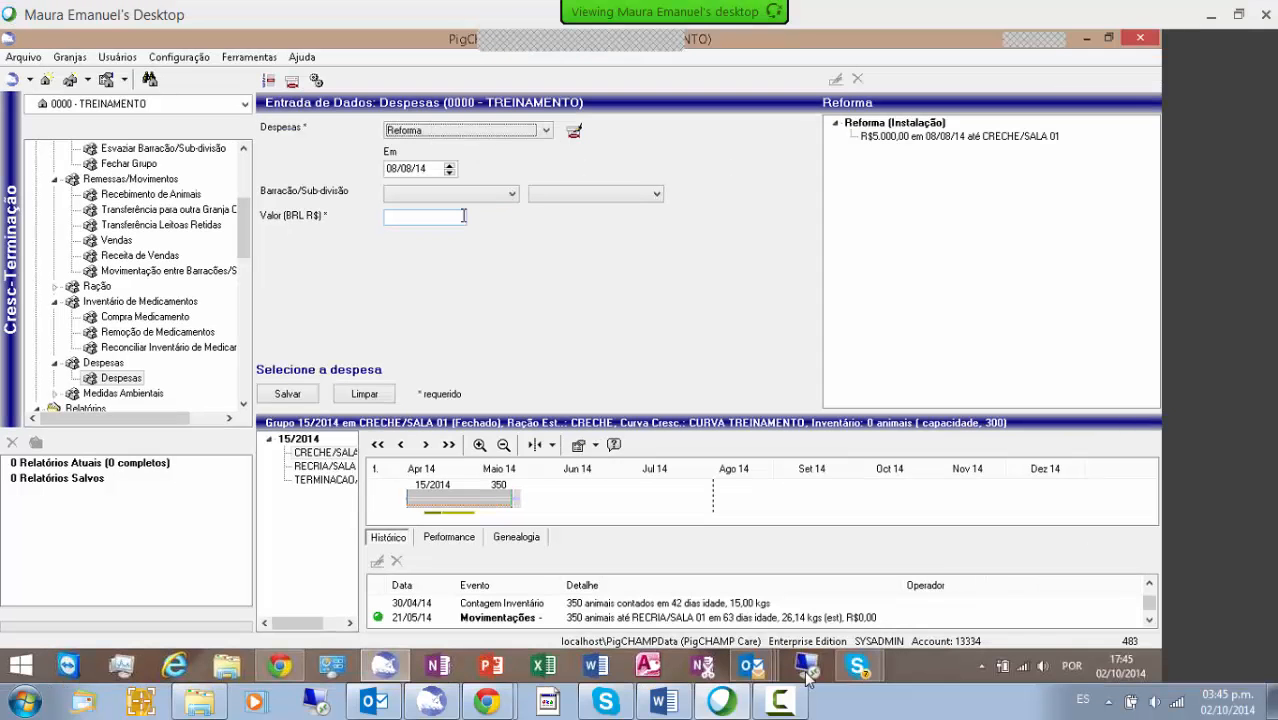
mouse_move(767, 711)
double_click(997, 533)
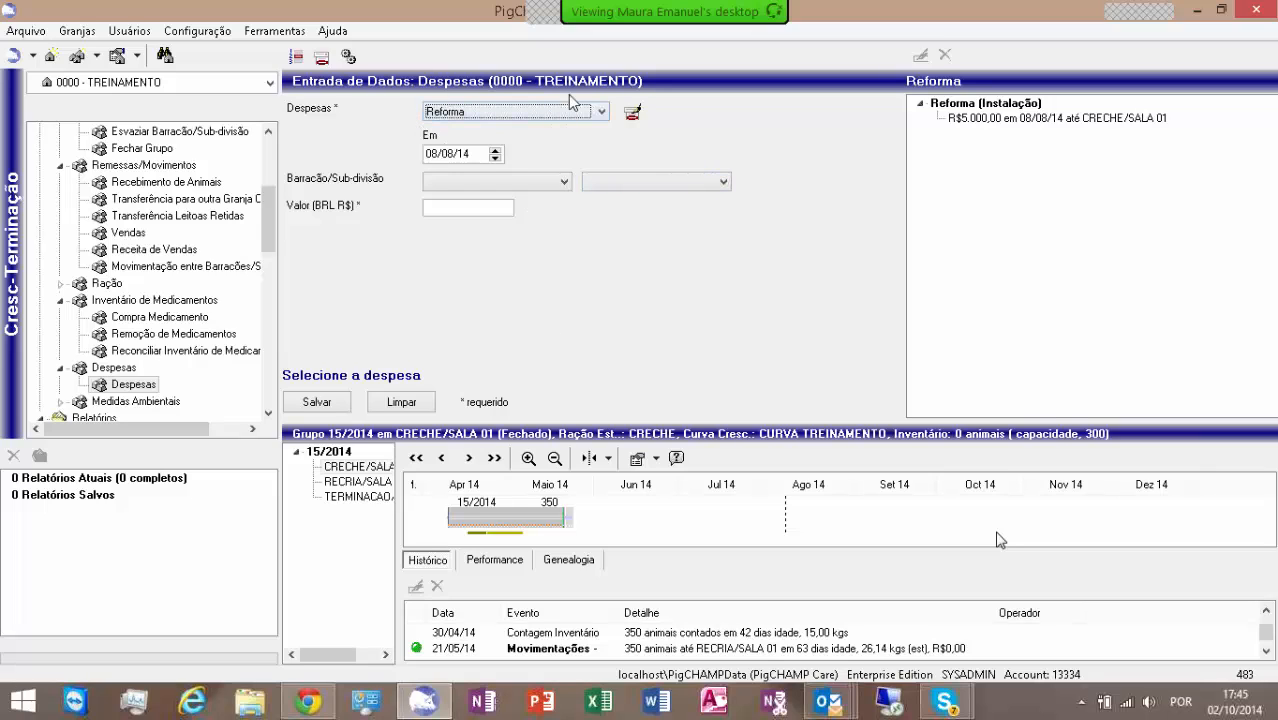
Open the Medidas Ambientais data entry form.
click(268, 413)
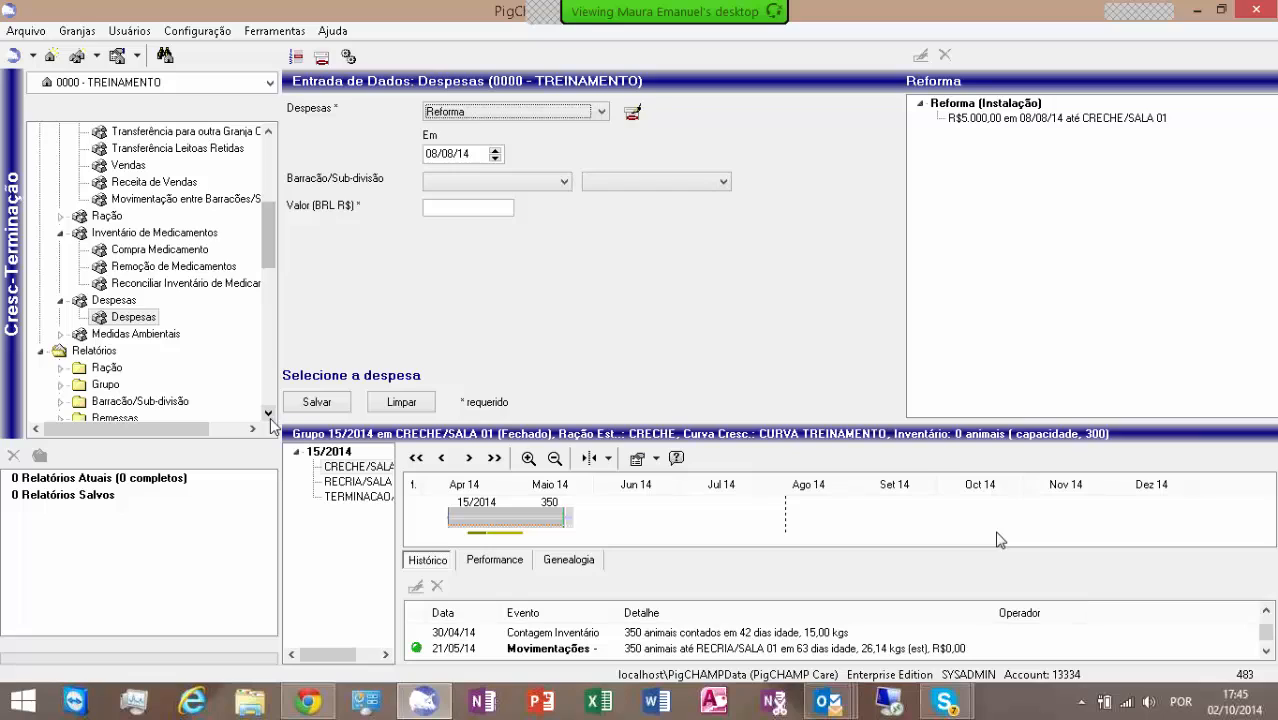
double_click(78, 340)
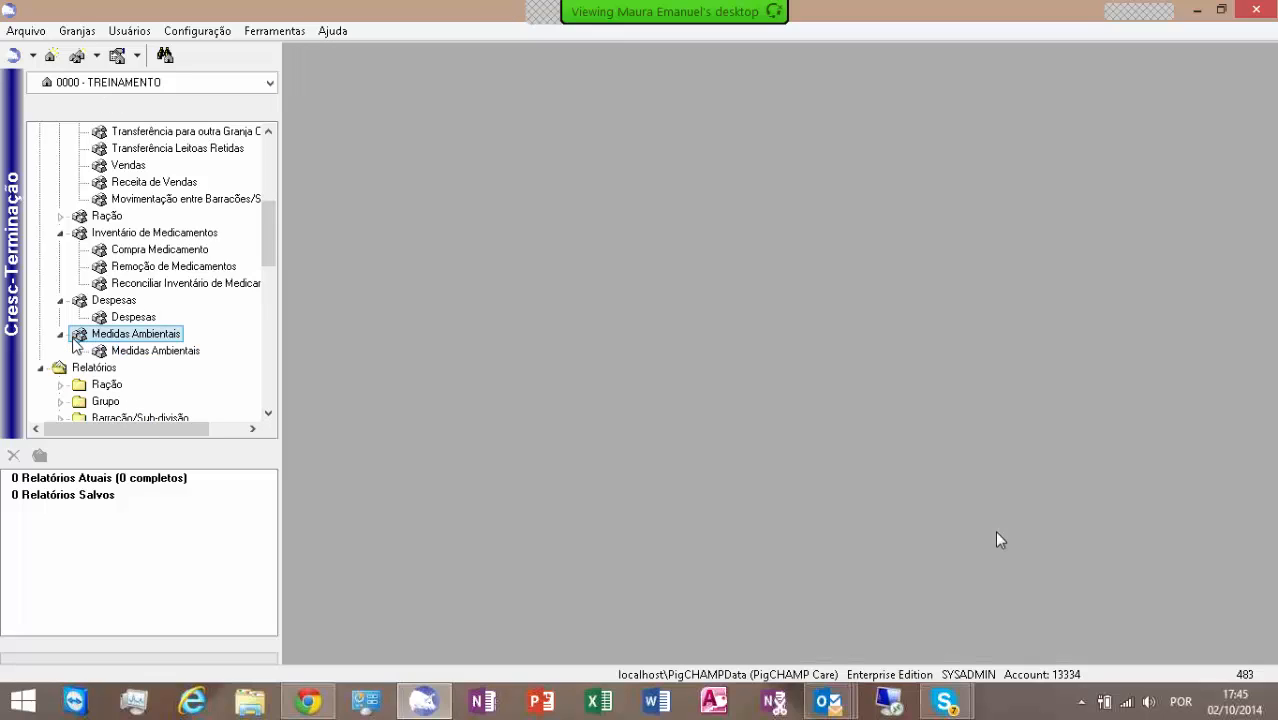
double_click(150, 352)
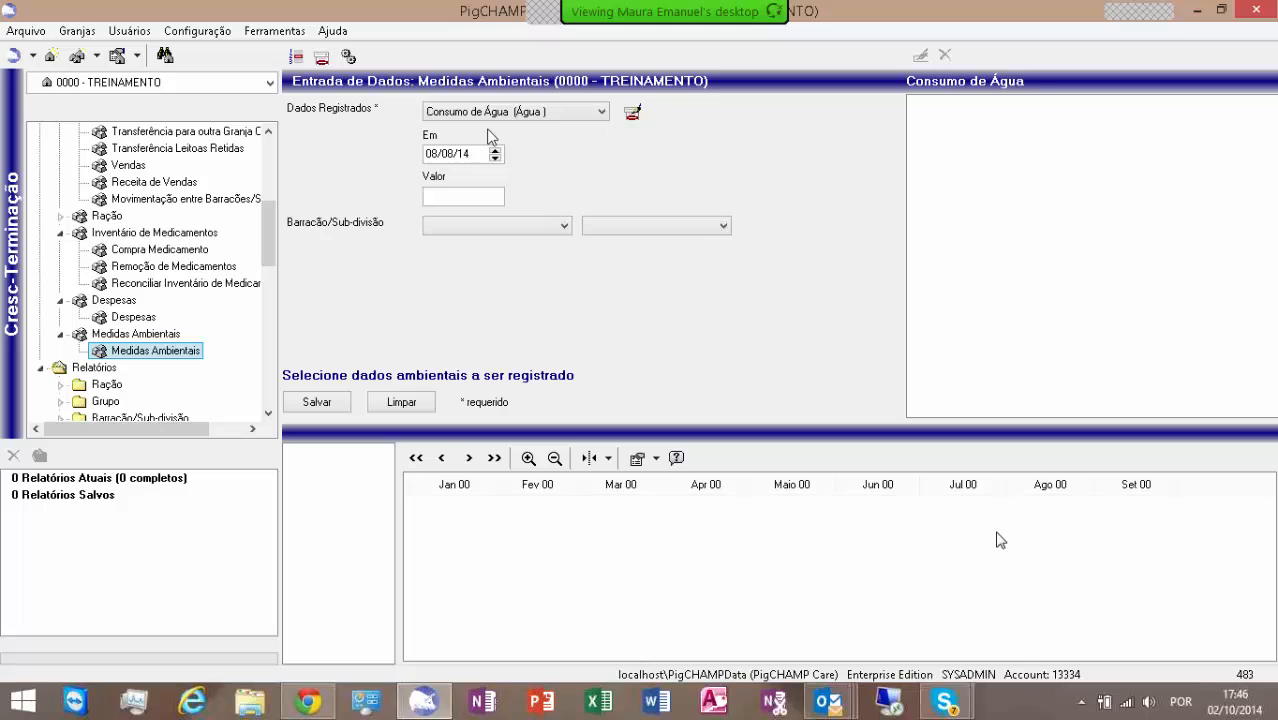
Try to save a Consumo de Água measurement of 1000 on 08/08/14 for barn CRECHE, sub-division SALA 01.
click(457, 195)
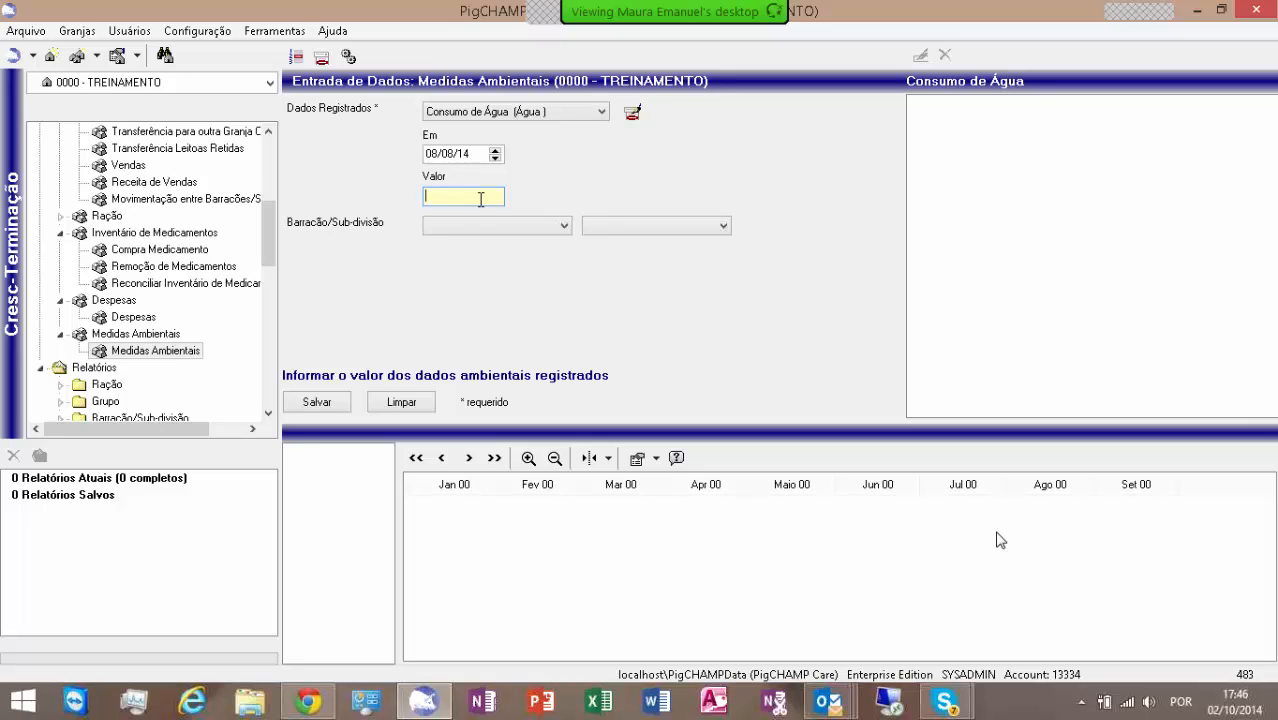
text(1000)
click(504, 230)
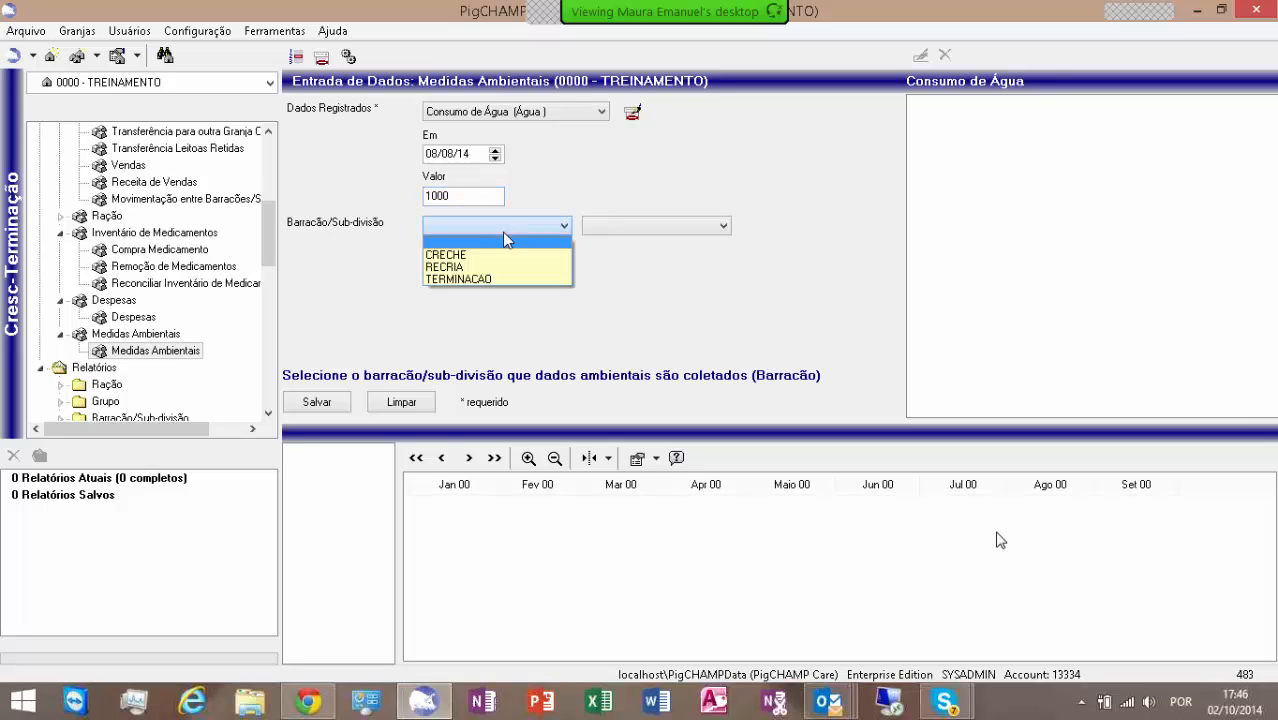
click(485, 256)
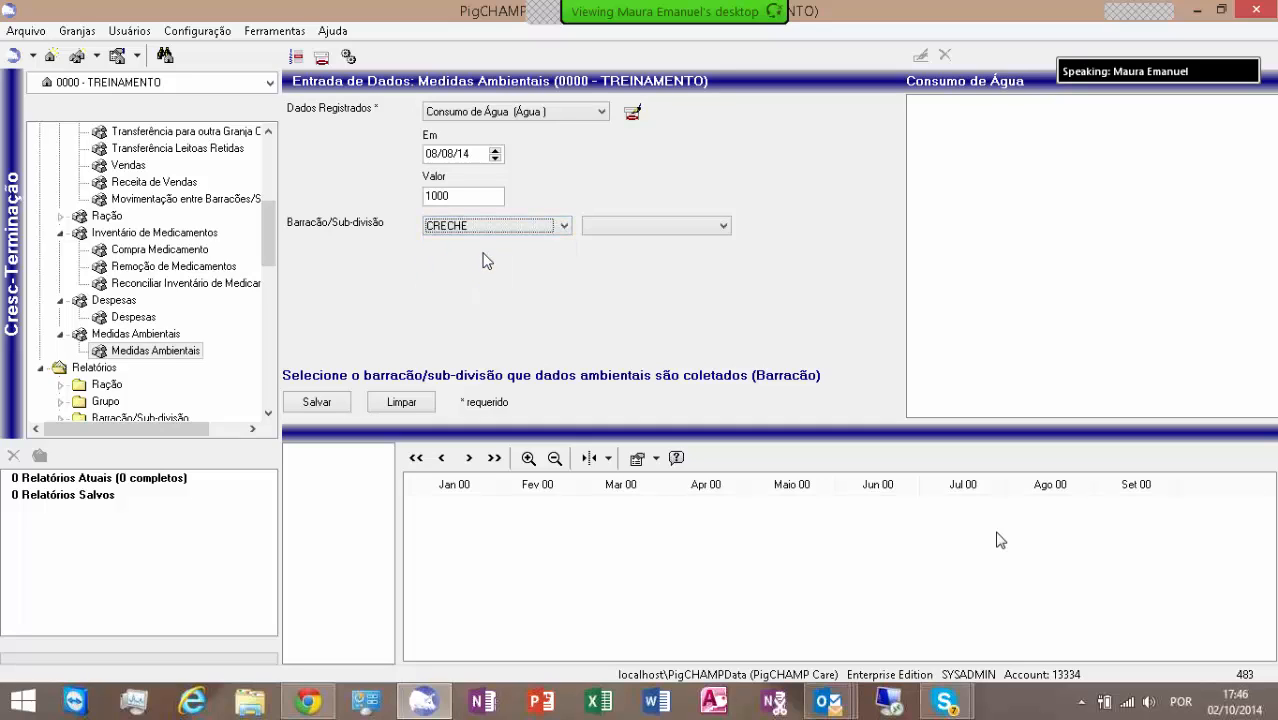
click(724, 231)
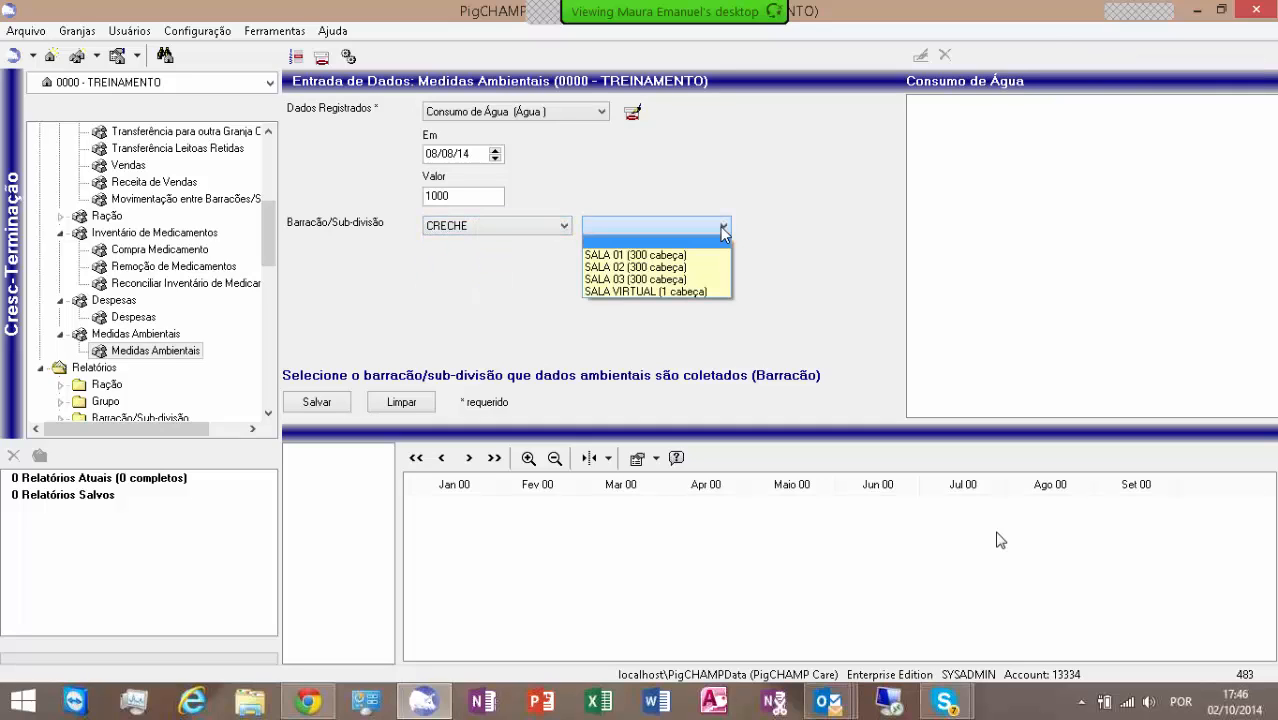
click(698, 256)
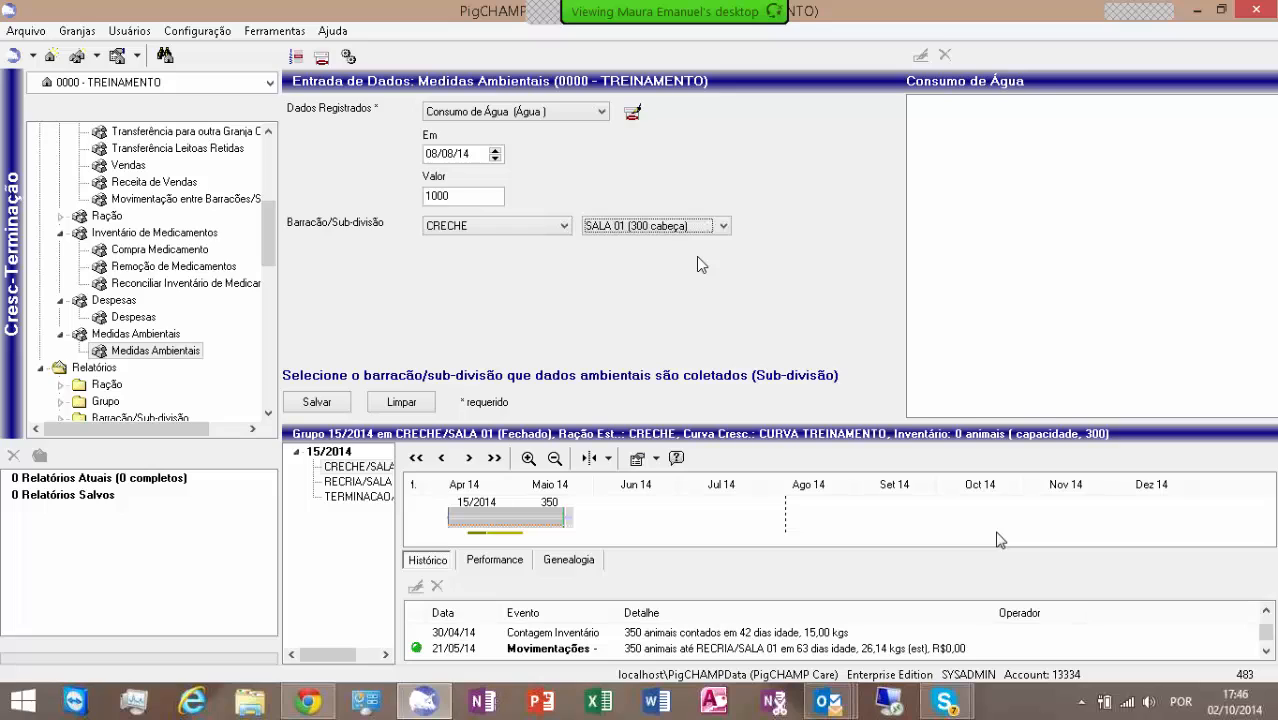
click(318, 404)
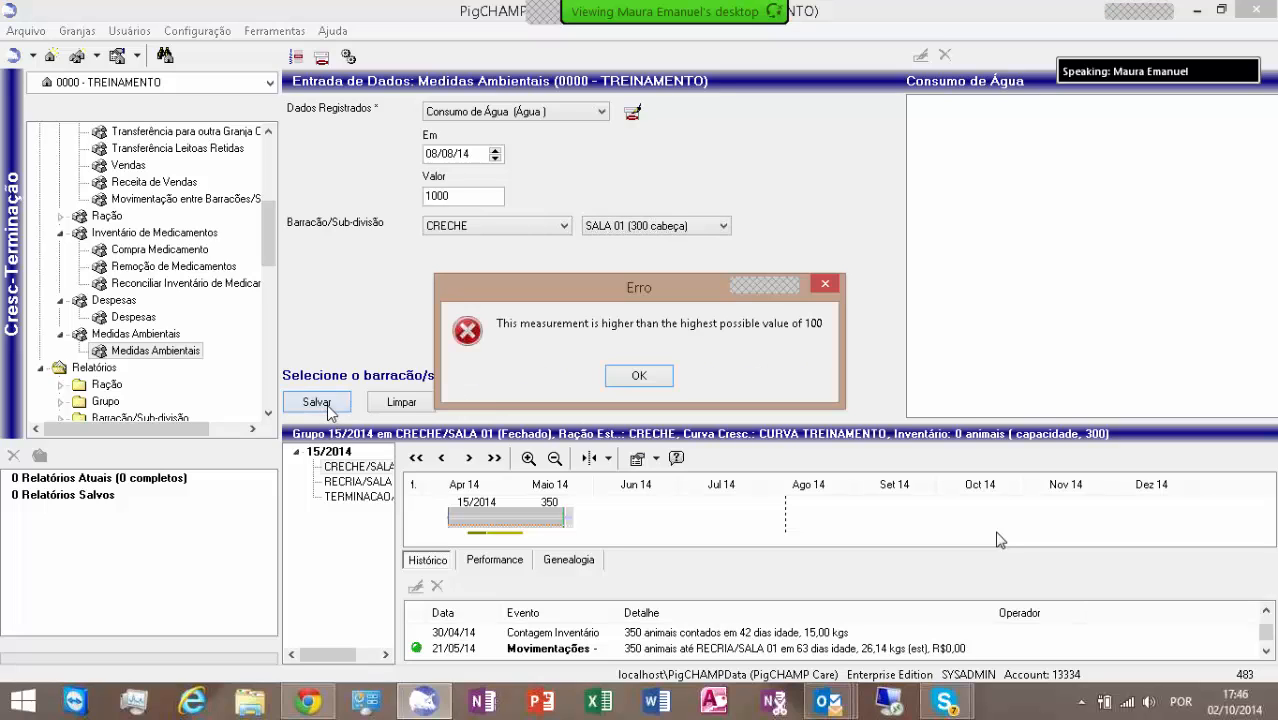
click(639, 375)
Set the Consumo de Água measurement for CRECHE, SALA 01 to 100 and save it.
drag(463, 197, 226, 177)
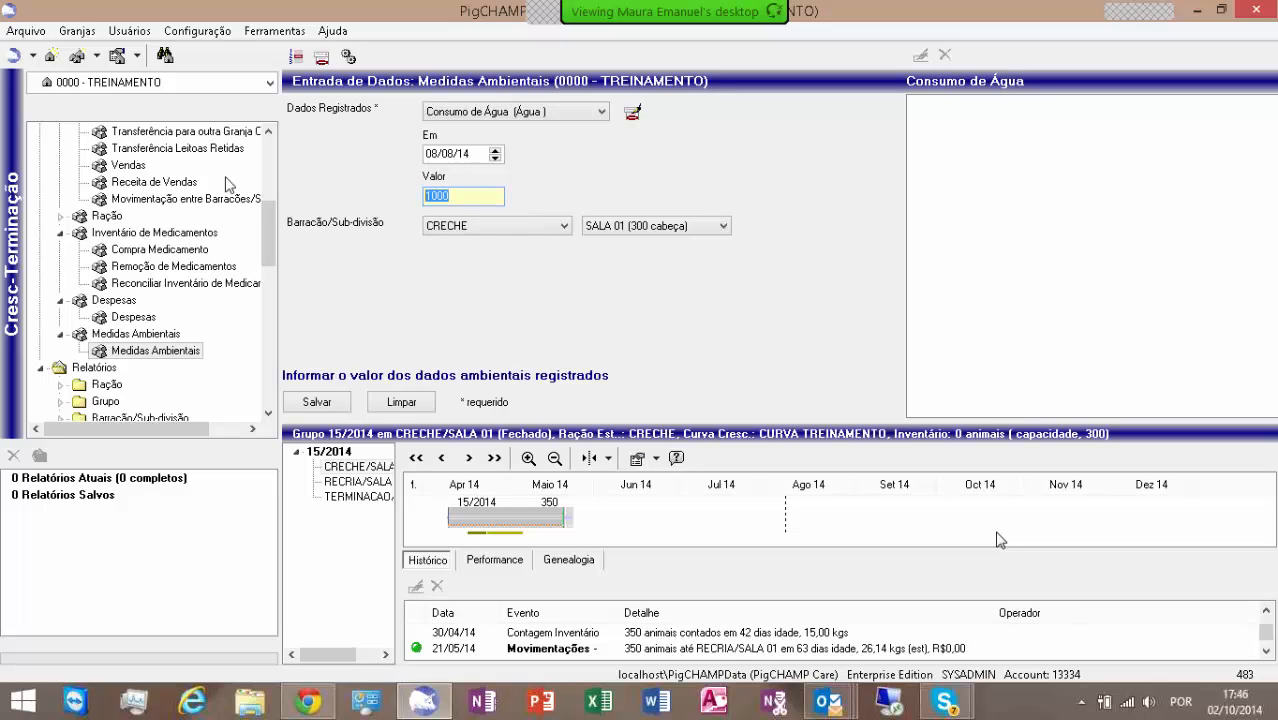
text(100)
click(331, 408)
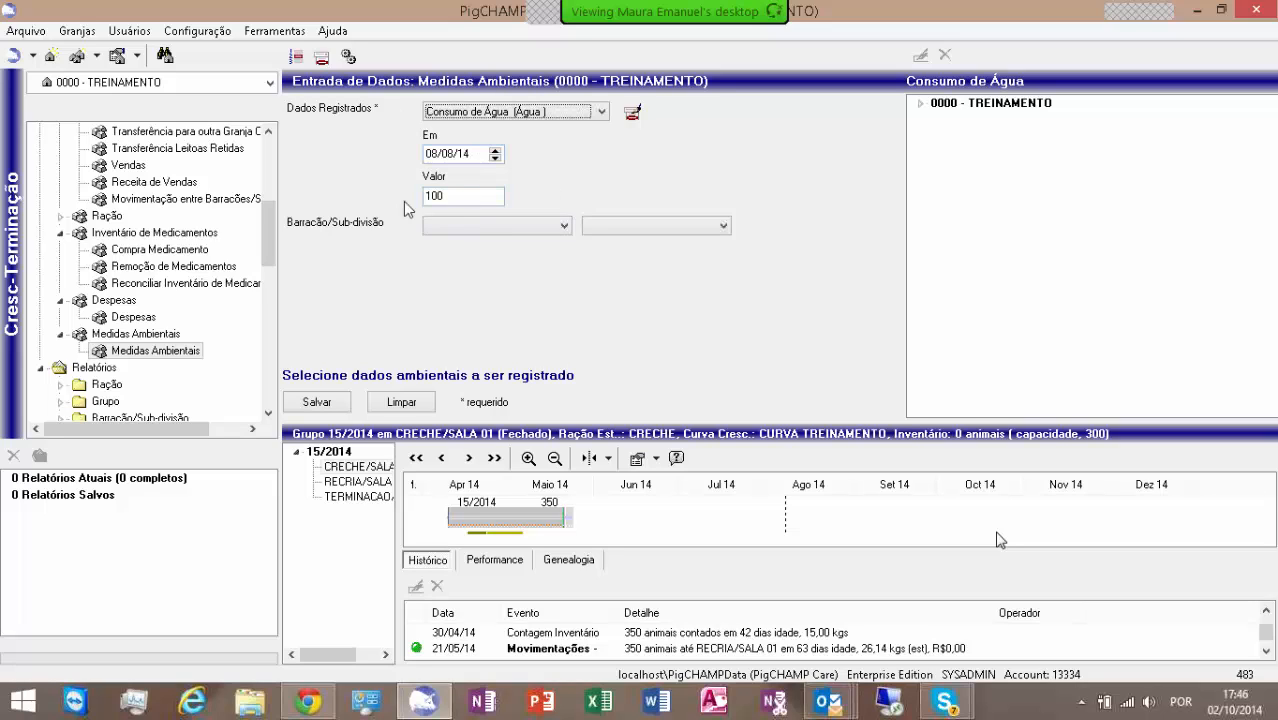
Record a Temperatura measurement with minimum 18 and maximum 30 for barn TERMINACAO, sub-division SALA 01, and save it.
click(601, 114)
click(536, 153)
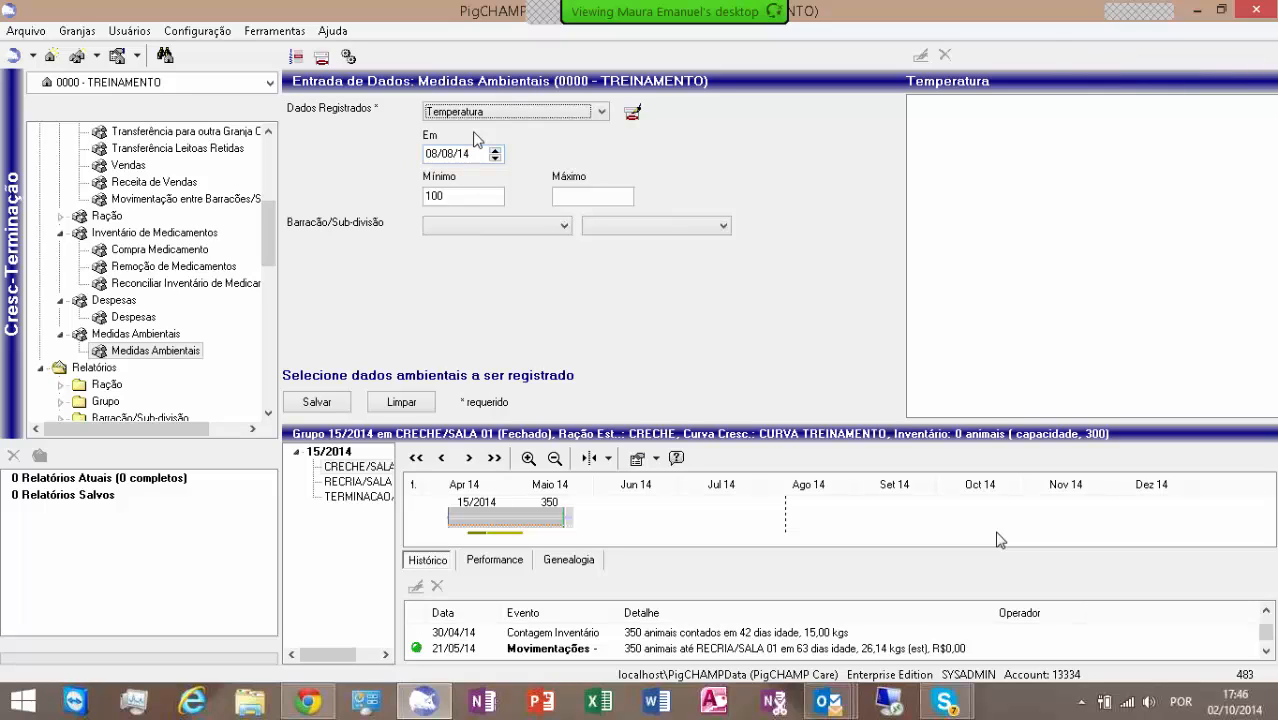
click(467, 196)
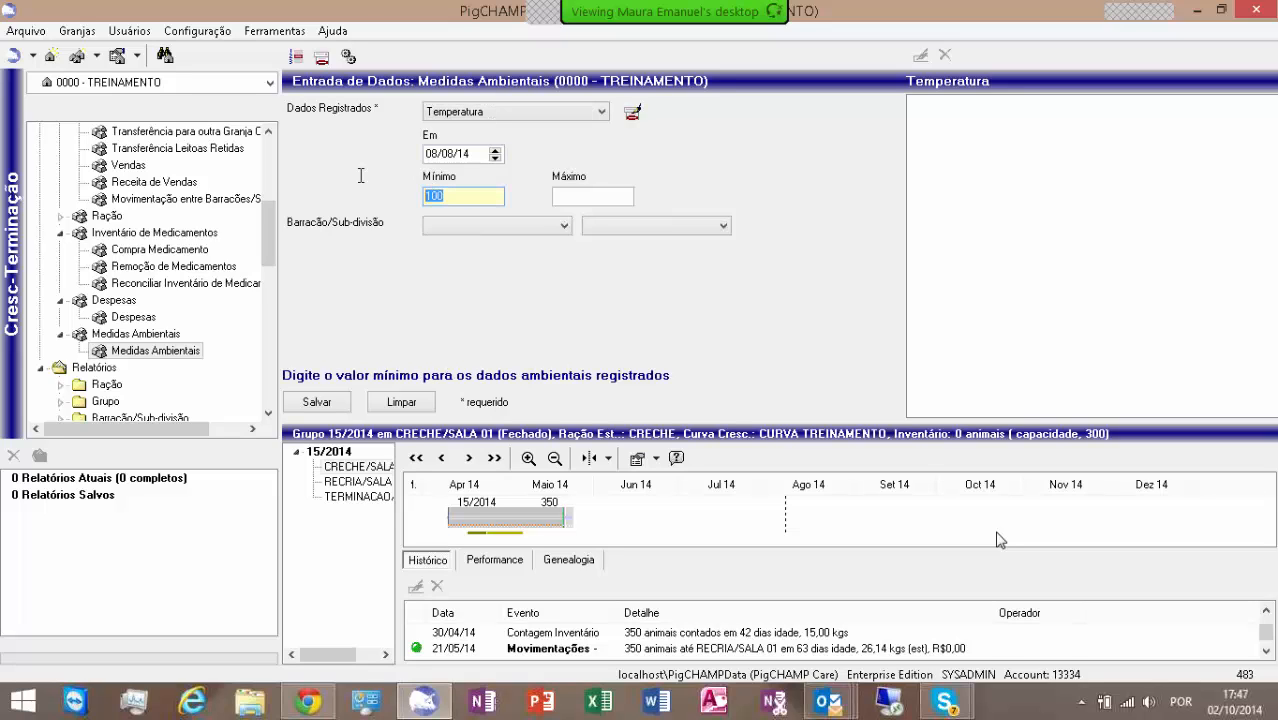
text(18)
click(577, 194)
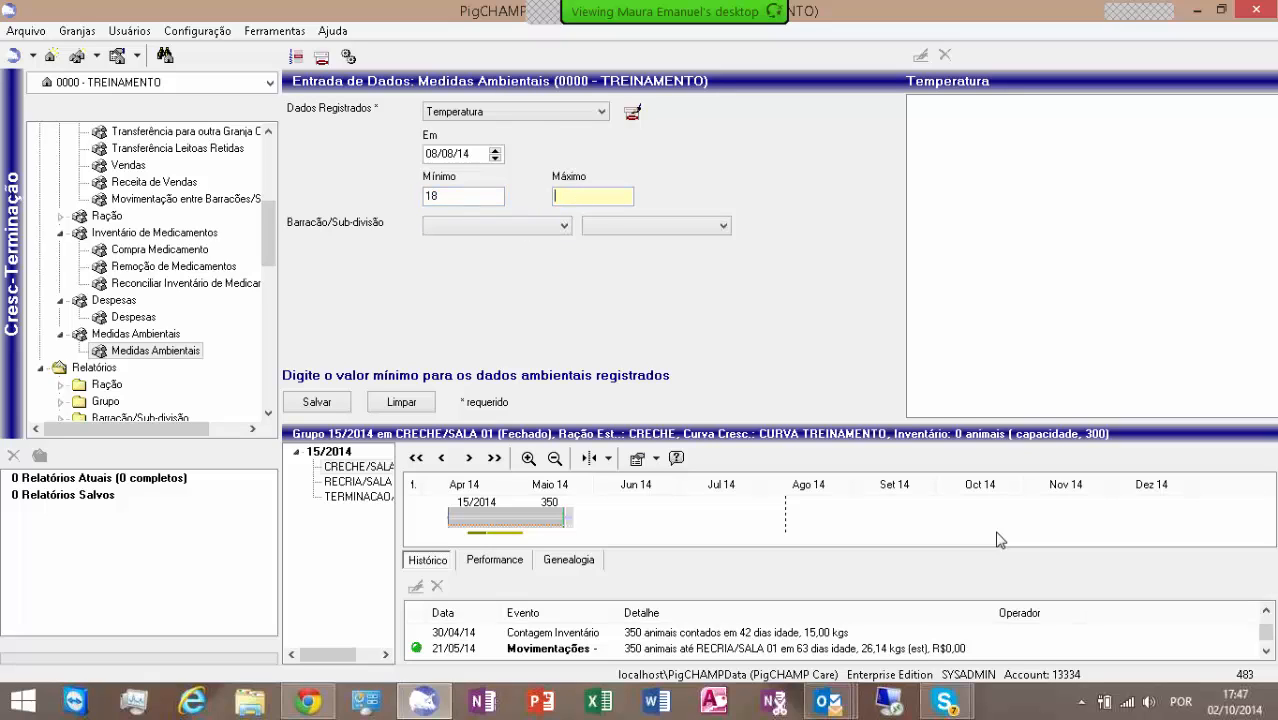
text(30)
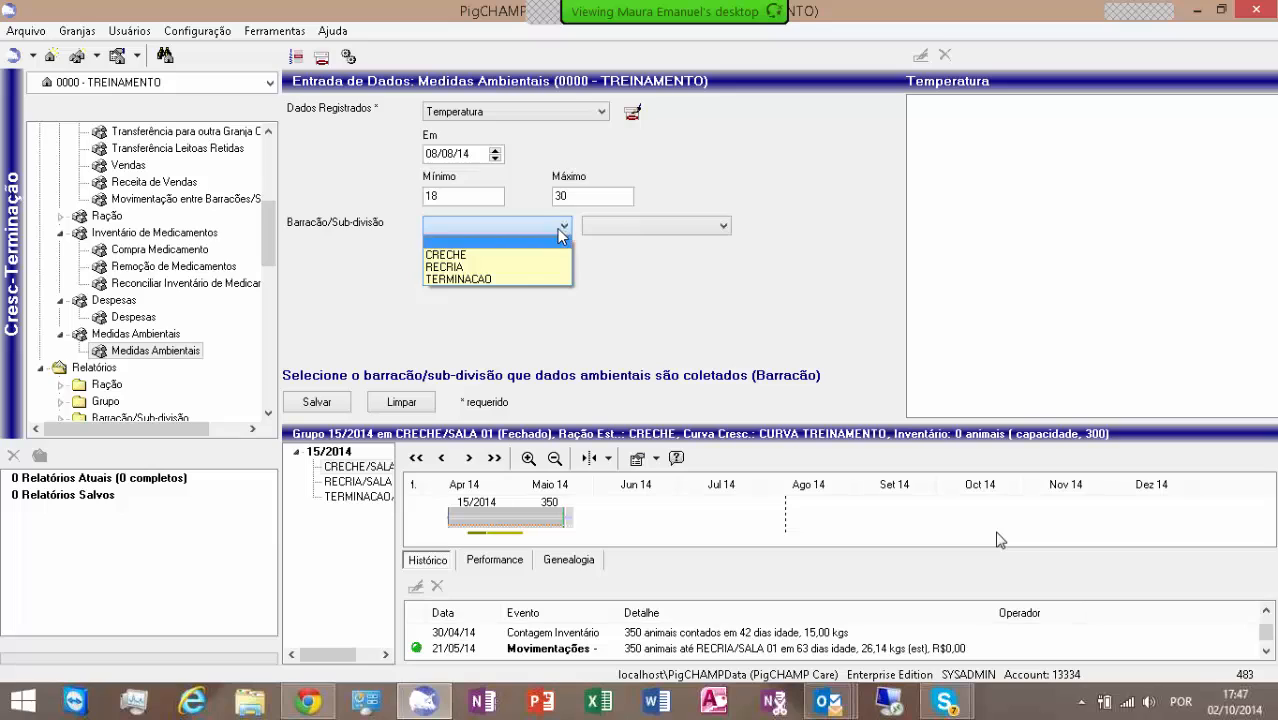
click(540, 279)
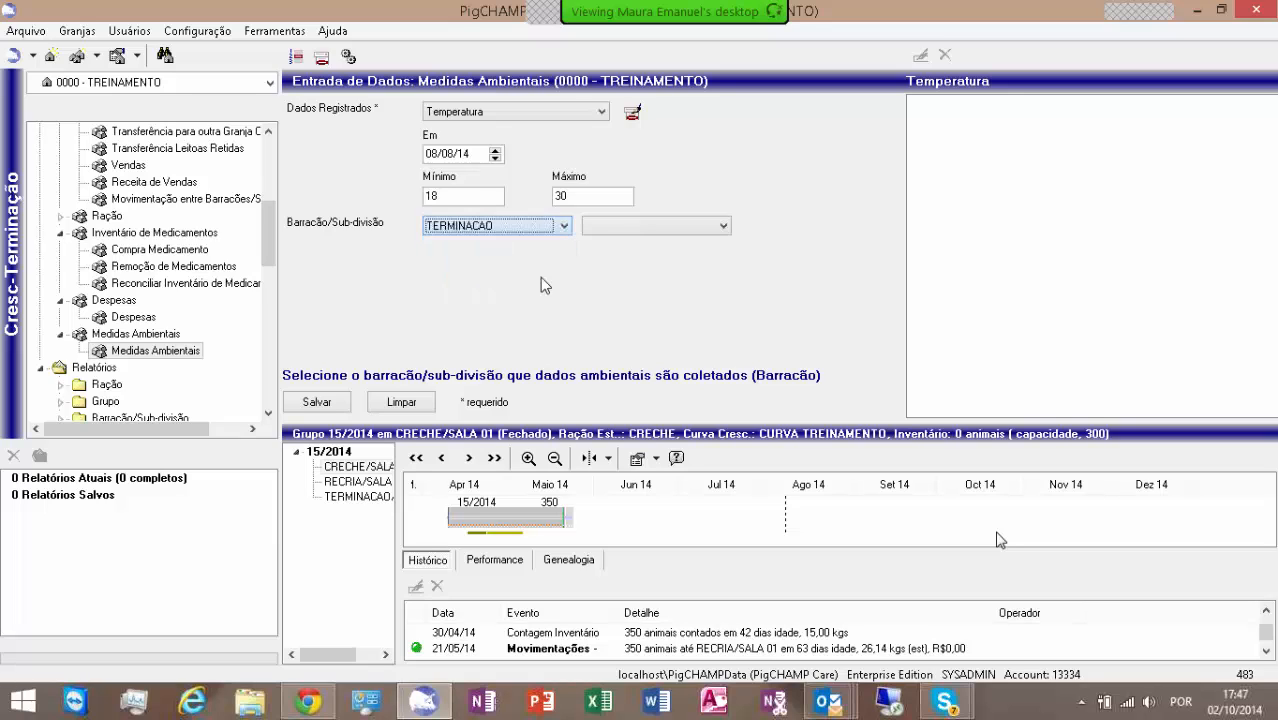
click(722, 226)
click(680, 243)
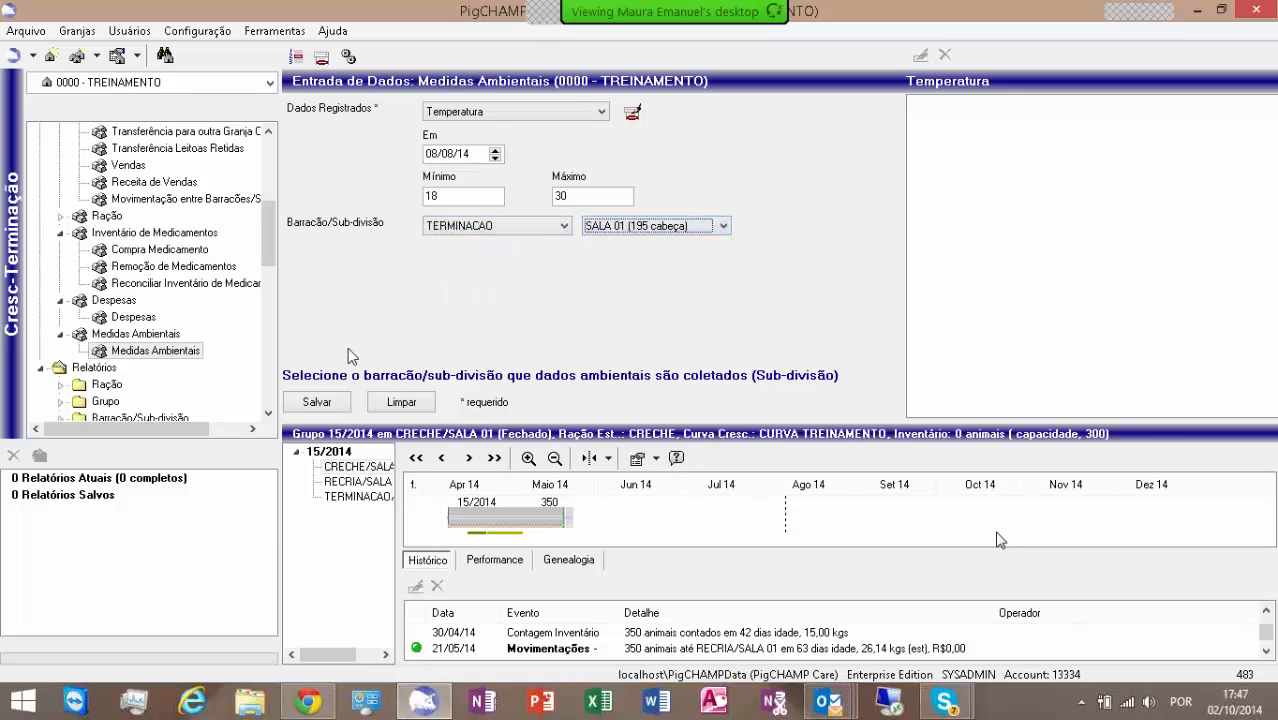
click(325, 404)
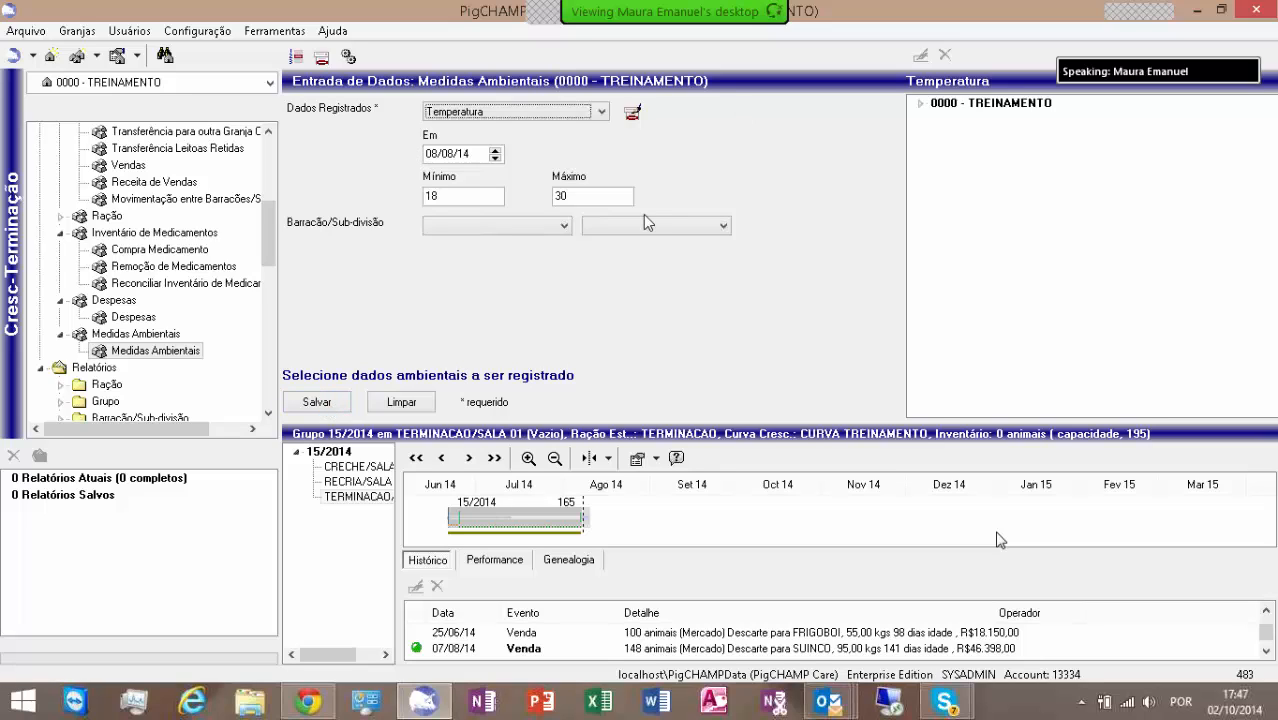
Reopen the Medidas Ambientais data entry form and review the measurement types available under Dados Registrados.
double_click(98, 338)
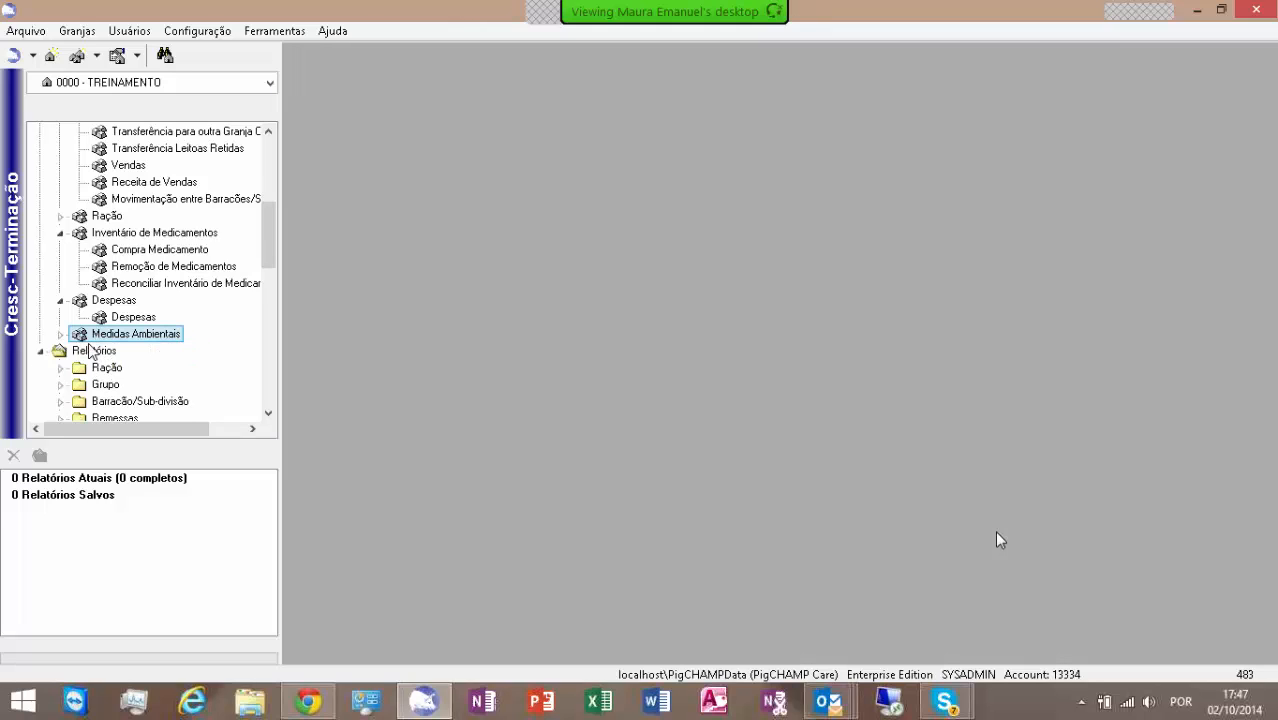
double_click(90, 338)
double_click(100, 352)
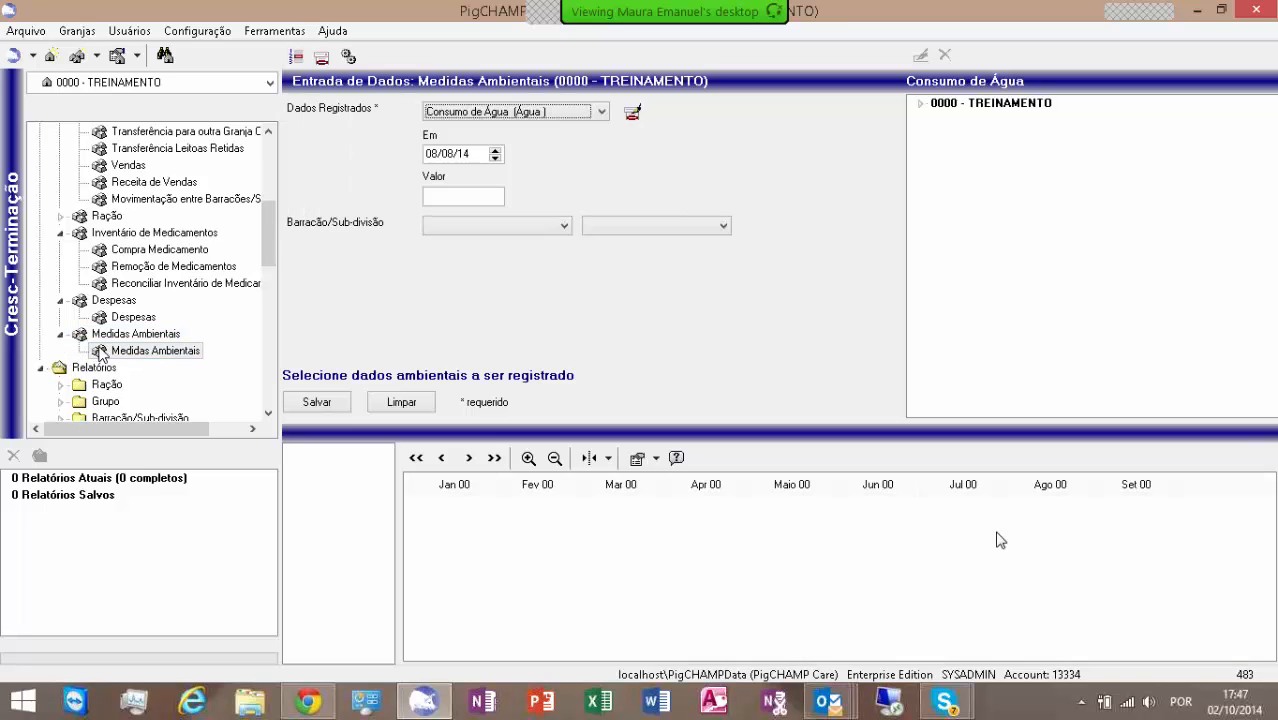
click(602, 113)
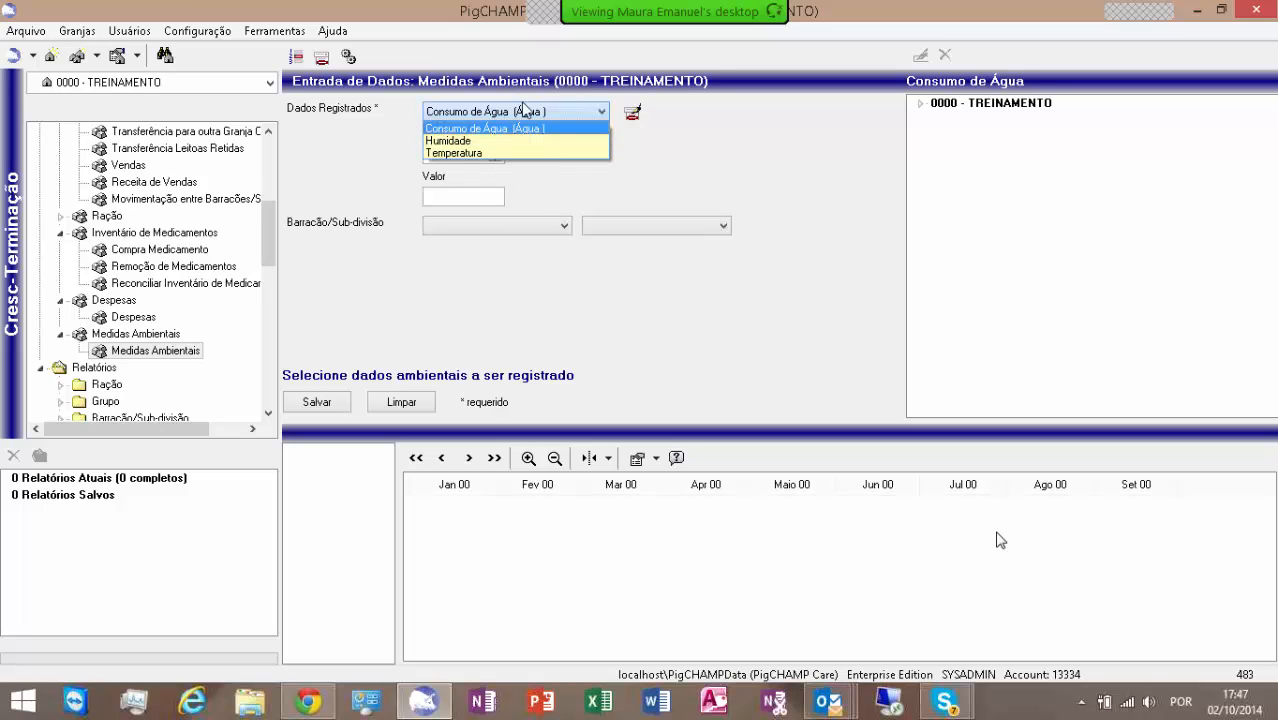
click(633, 116)
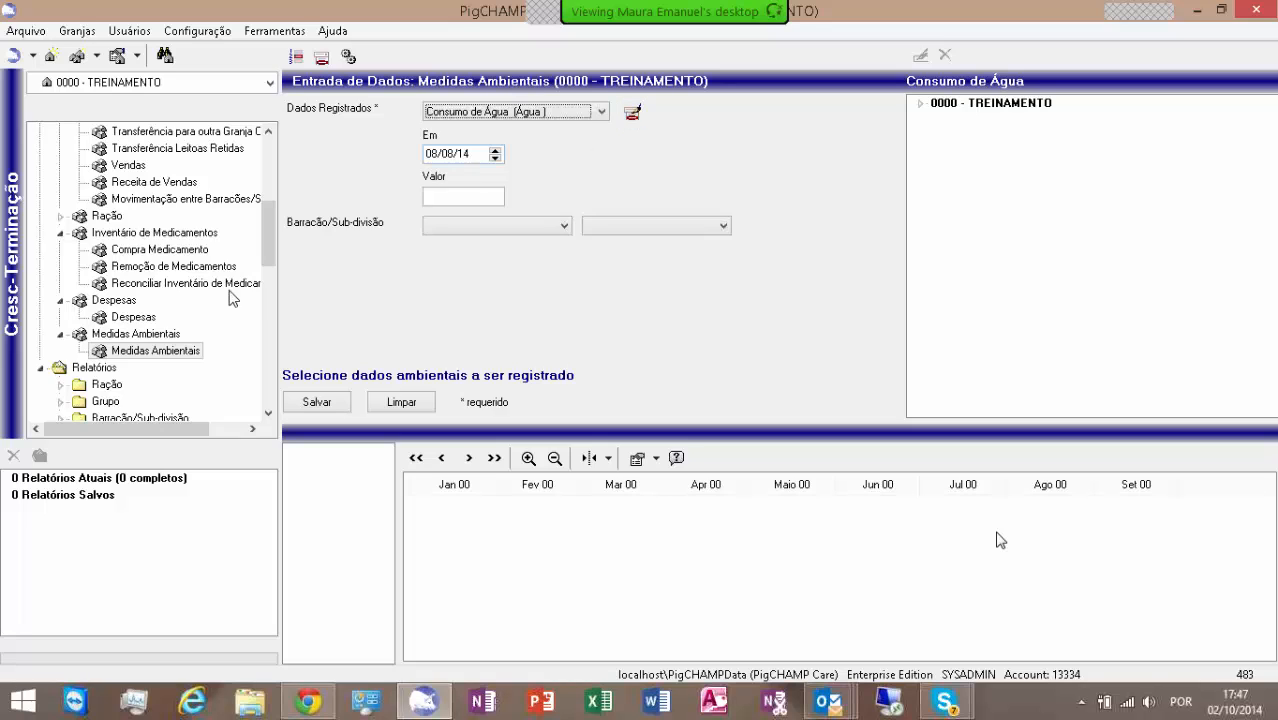
Go to the Relatórios section of the Cresc-Terminação navigation tree.
drag(268, 257, 268, 304)
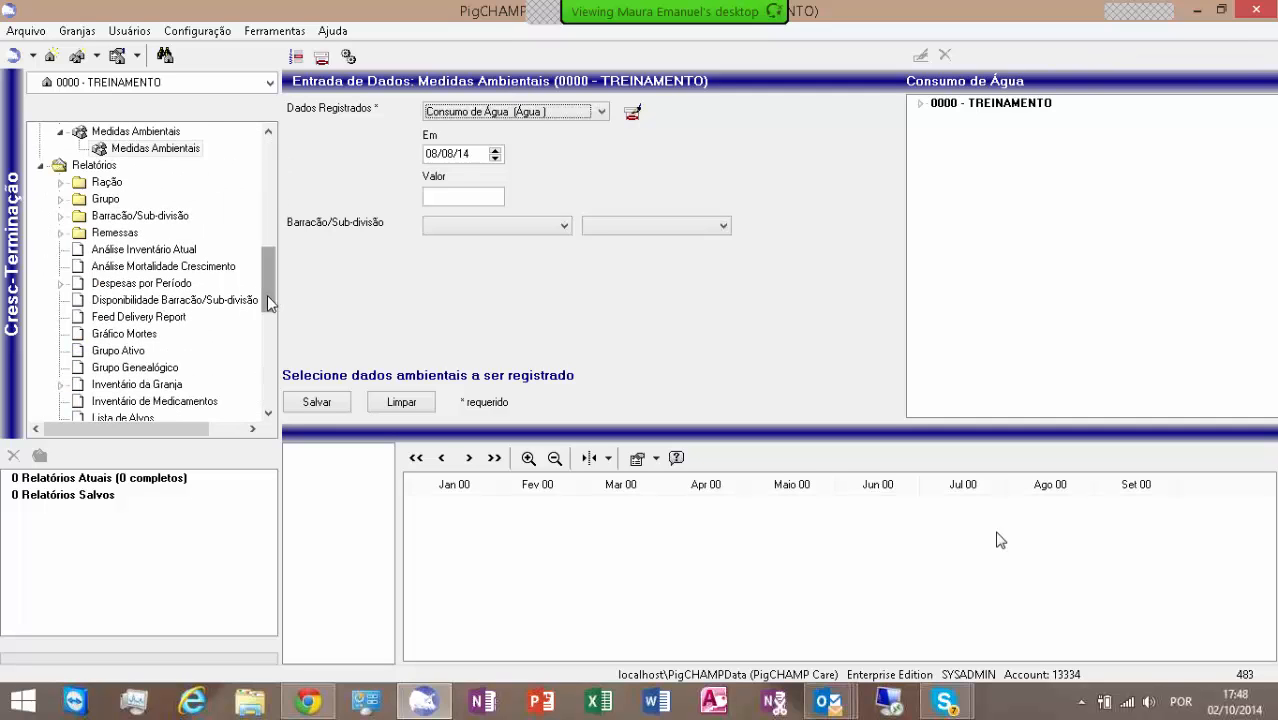